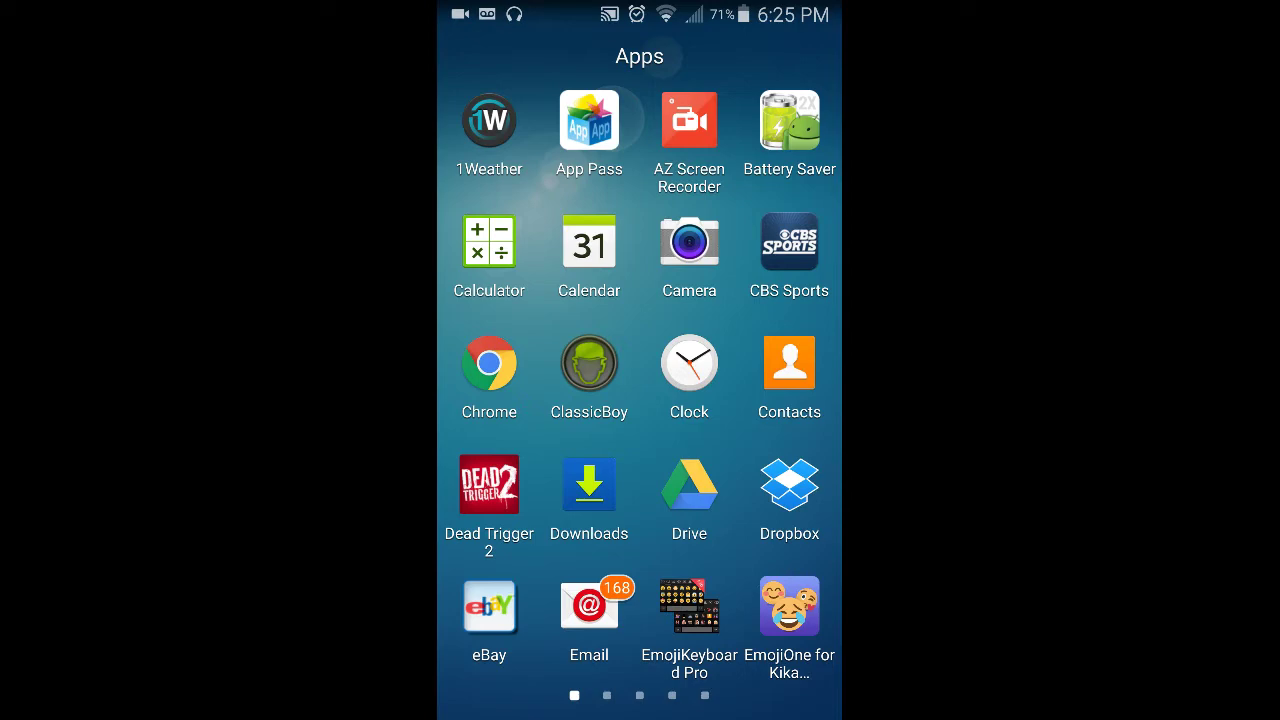
Open the Google Play Store from the Android app drawer.
left_click(789, 365)
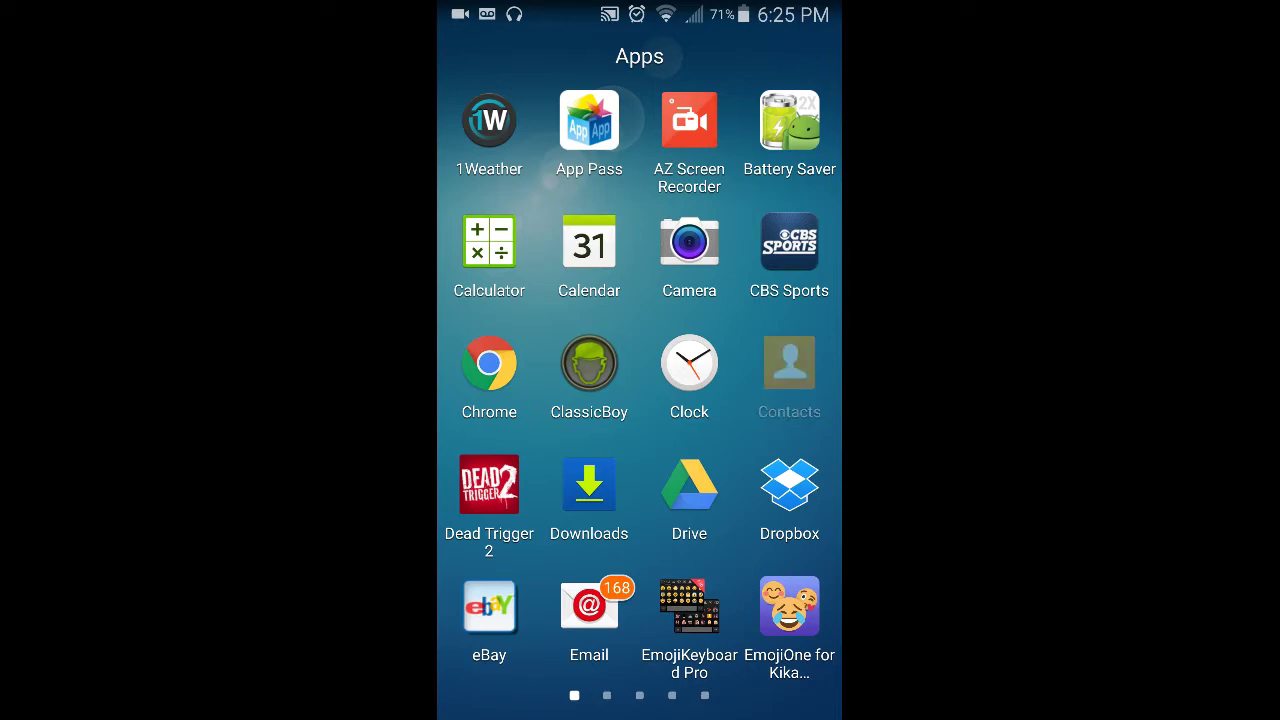
scroll(639, 385, "right", 3)
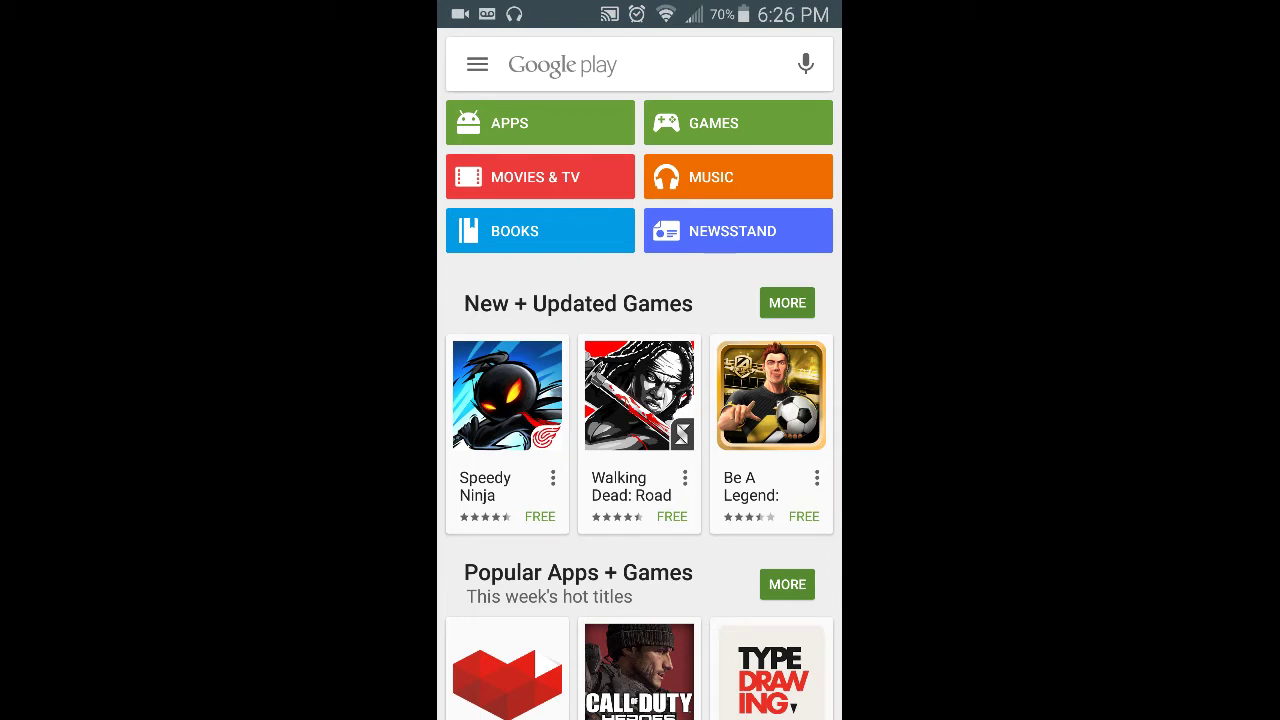
Search the store for 'Megan' and open the installed MegaN64 (N64 Emulator) page.
left_click(600, 64)
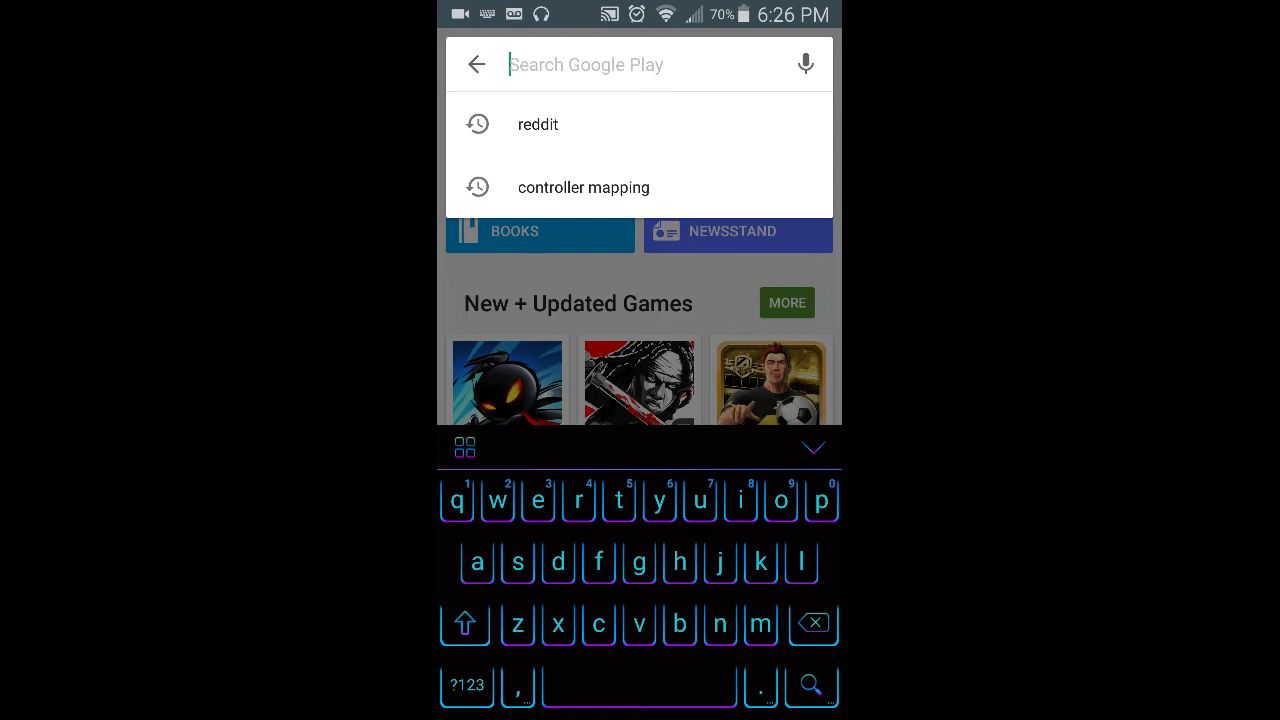
left_click(465, 623)
type("Meg")
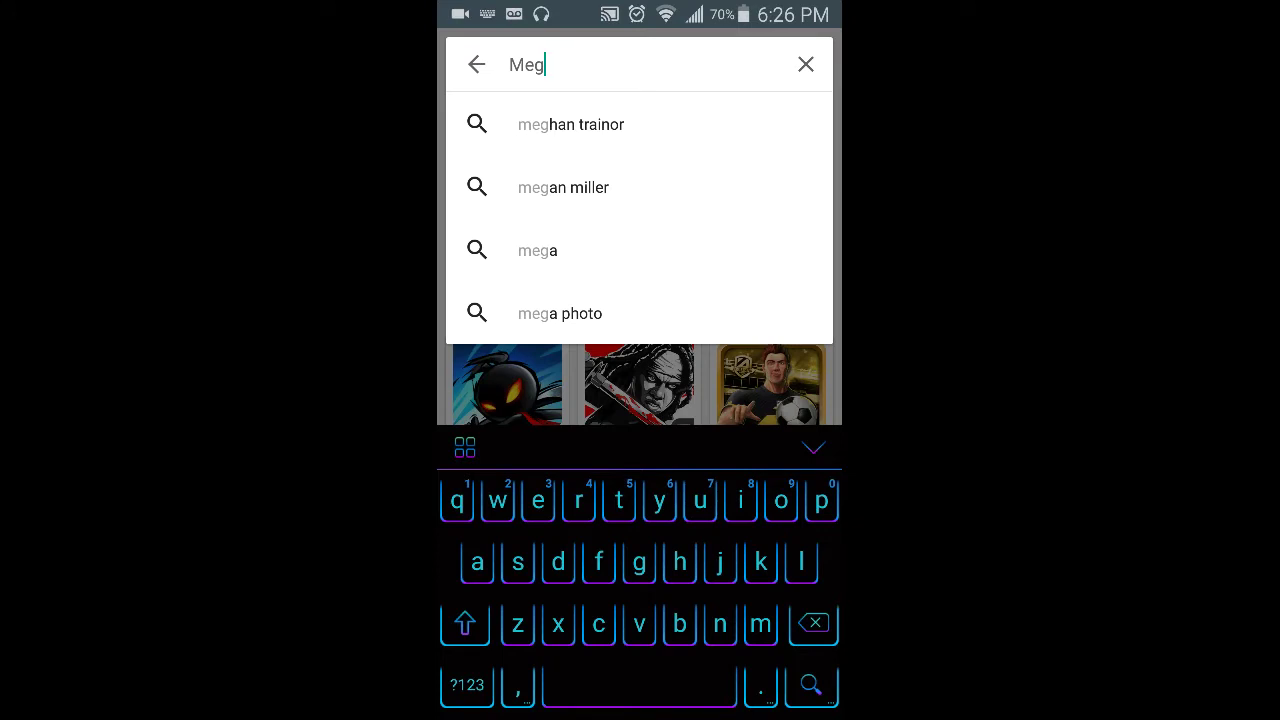
type("a")
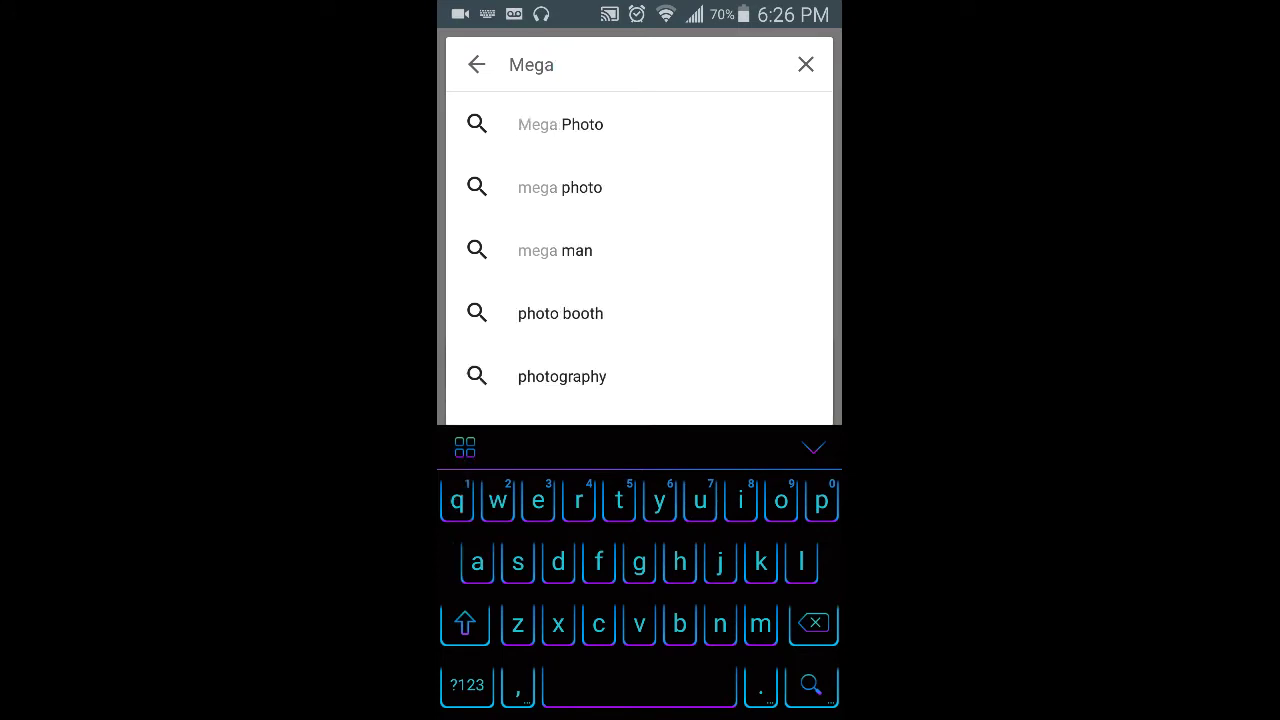
type(" n")
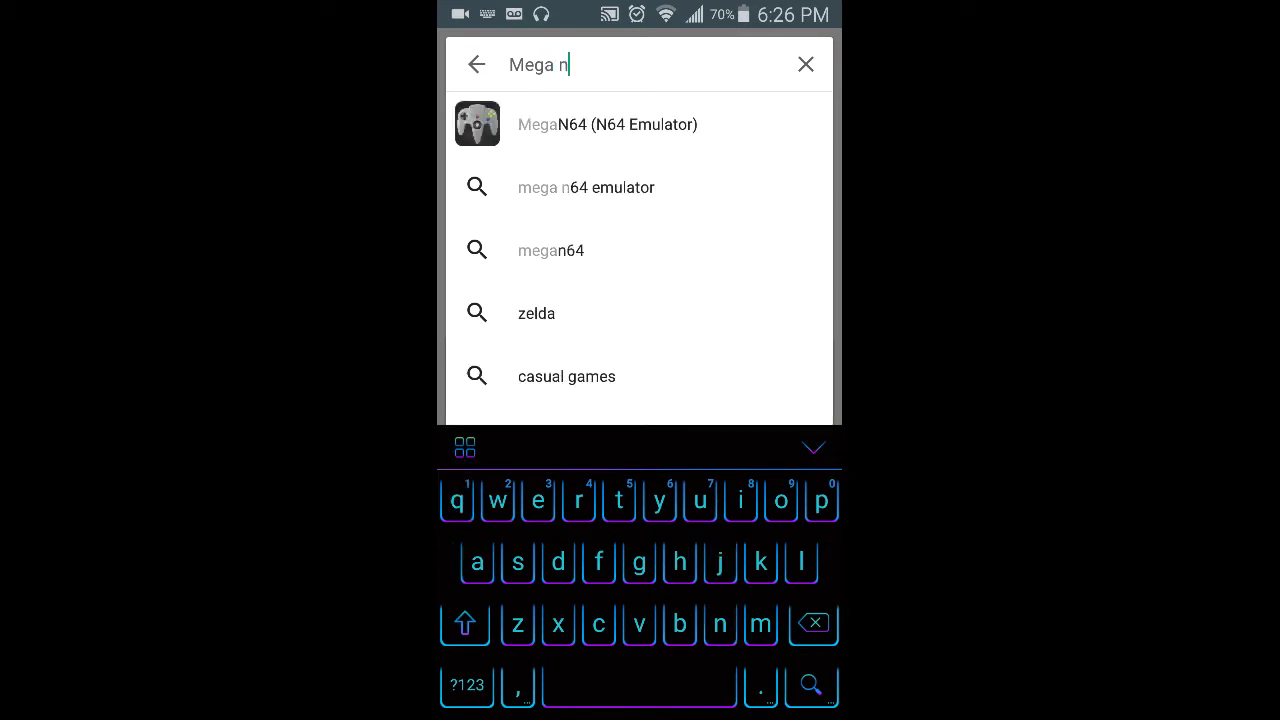
left_click(608, 124)
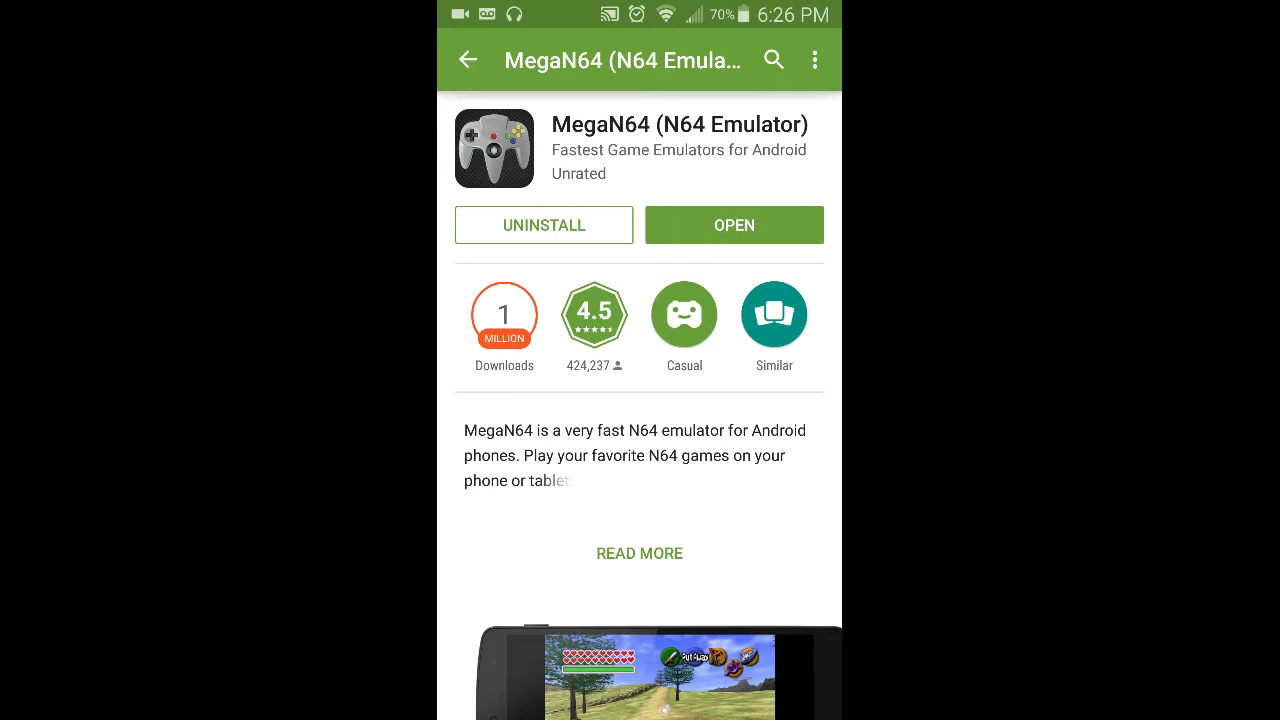
Back out of the Play Store to the phone's home screen.
key("Escape")
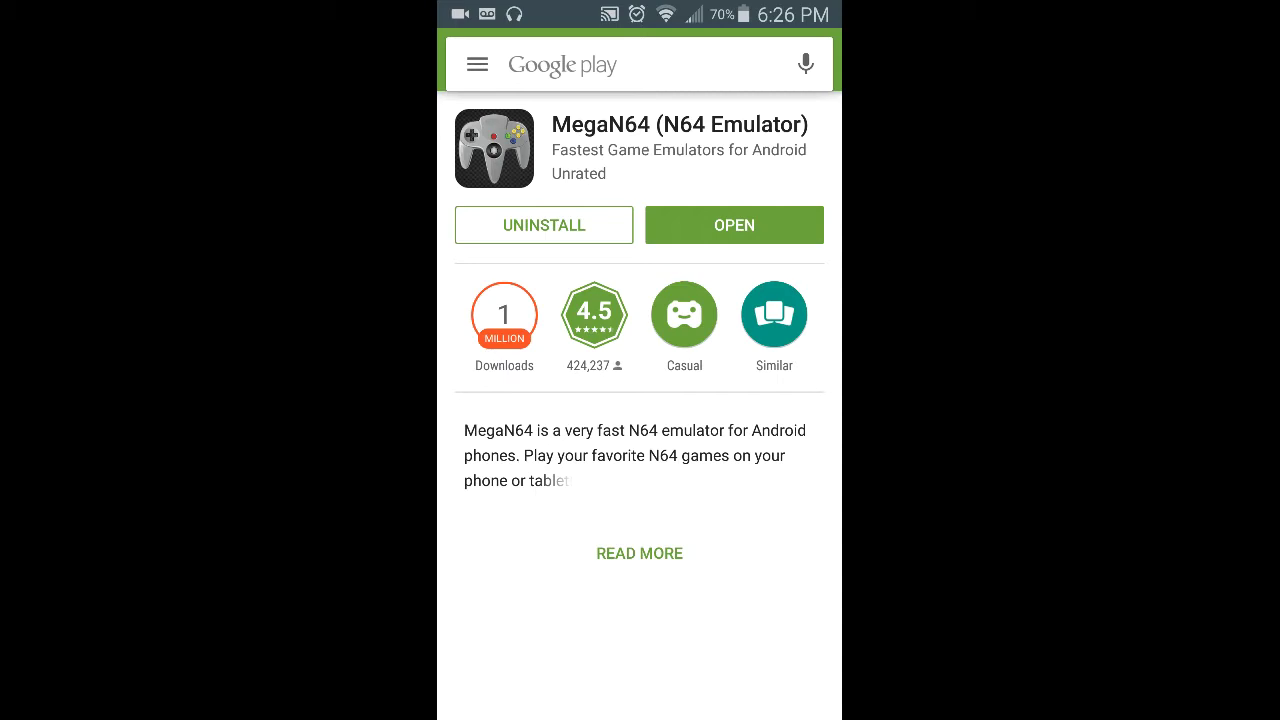
key("Escape")
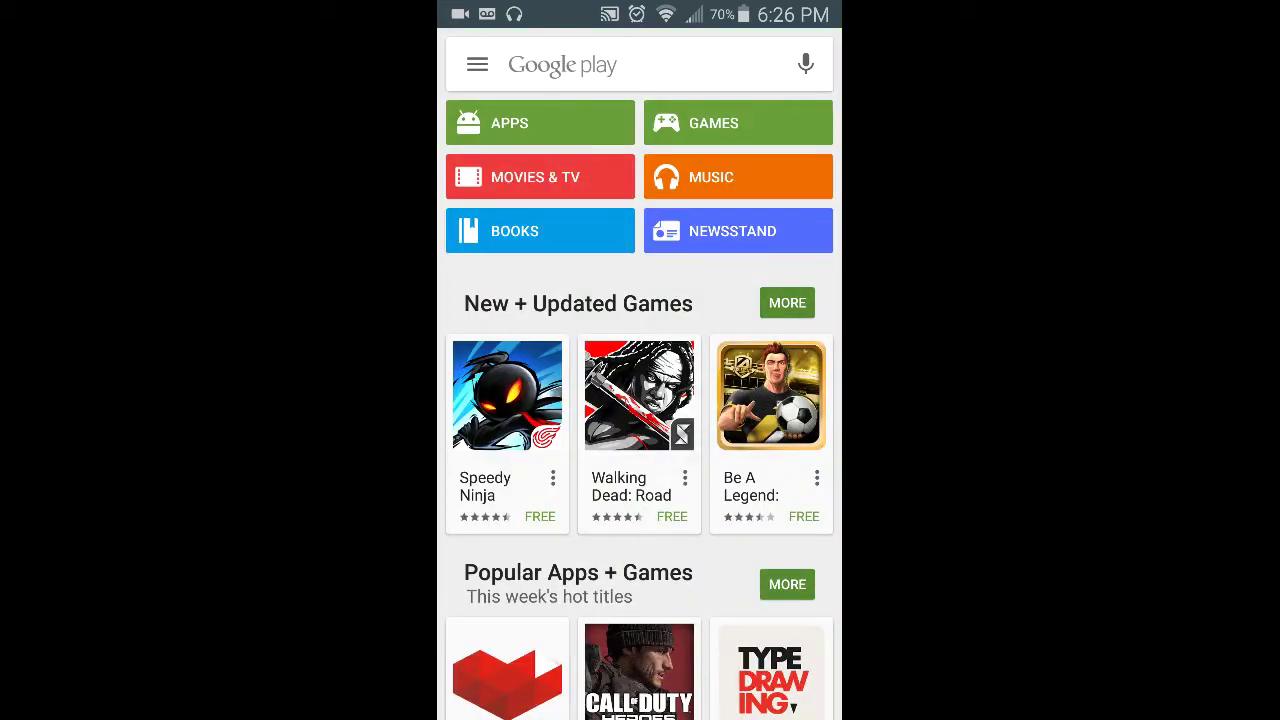
key("Escape")
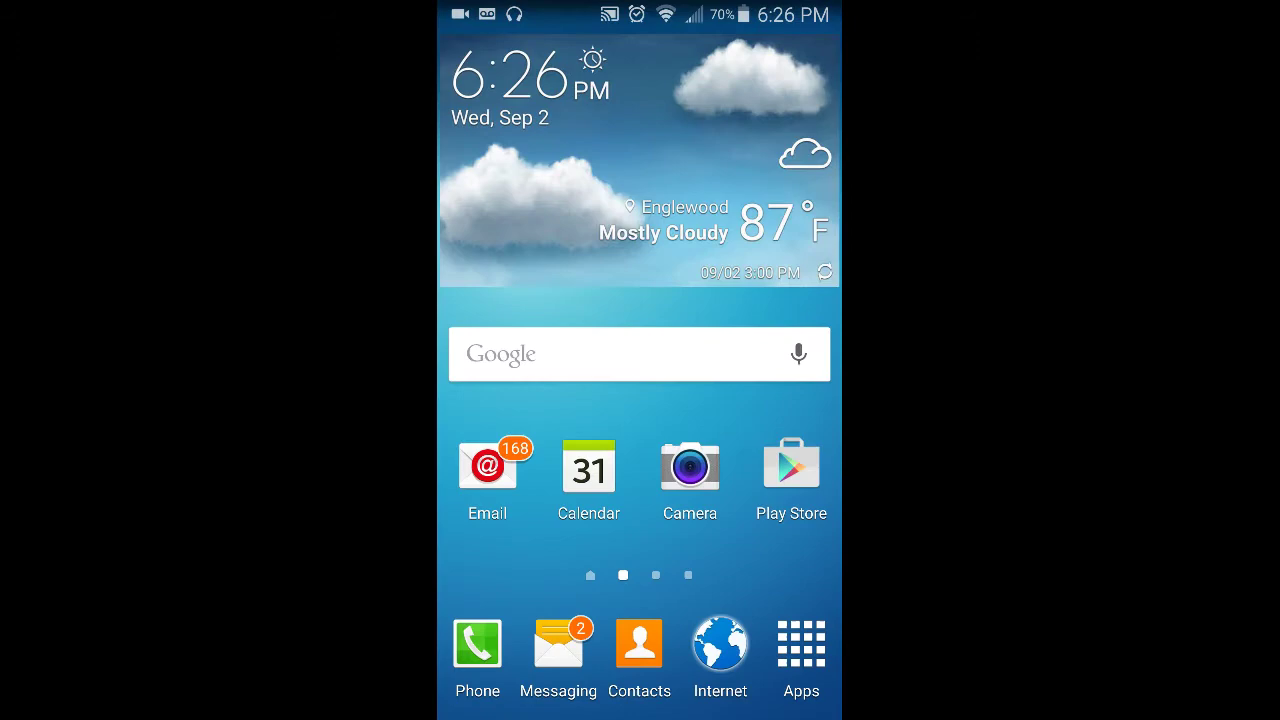
left_click(720, 644)
scroll(639, 375, "down", 15)
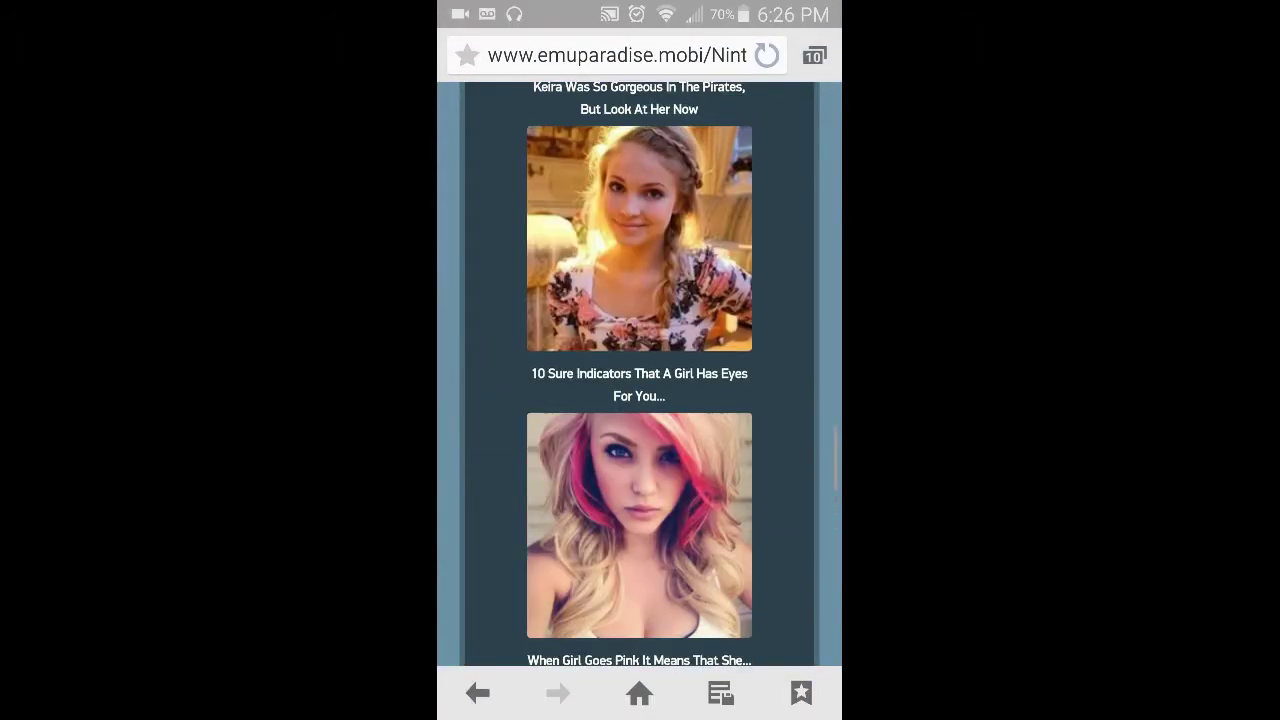
left_click(617, 55)
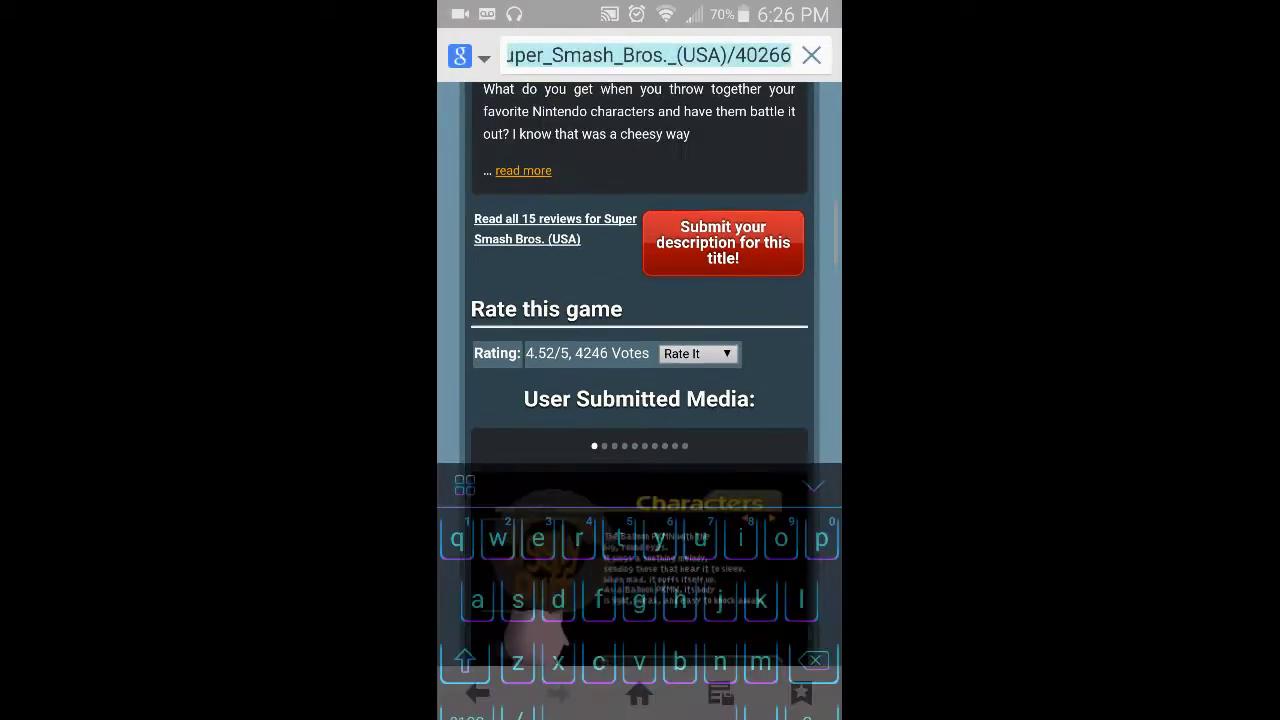
type("e")
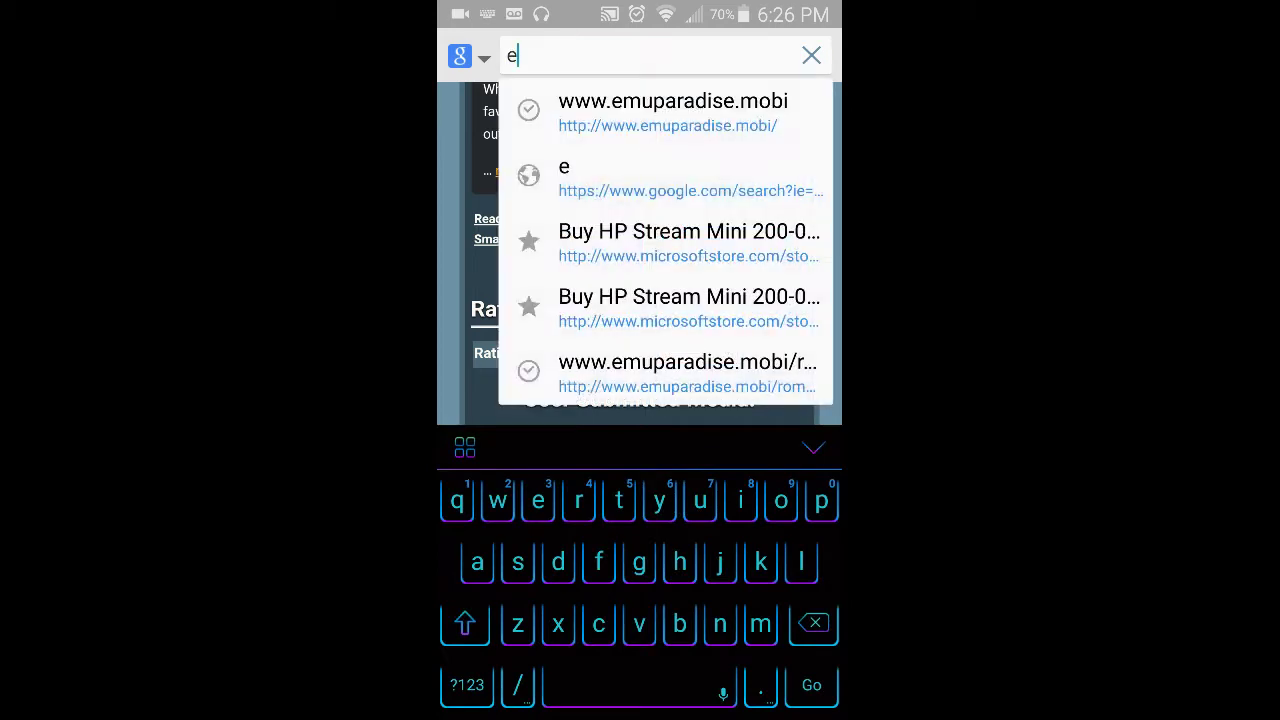
left_click(673, 110)
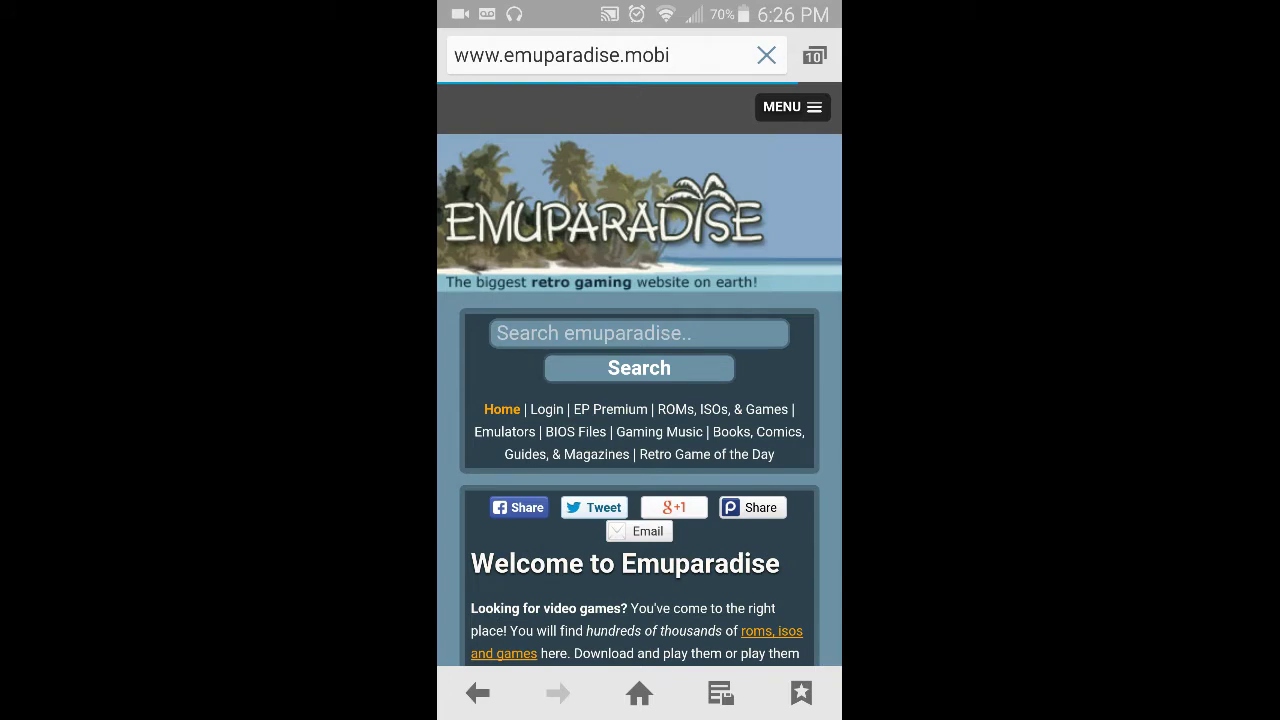
Scroll through the Emuparadise home page to view its Popular ROM Sections.
scroll(640, 400, "down", 4)
scroll(640, 400, "down", 2)
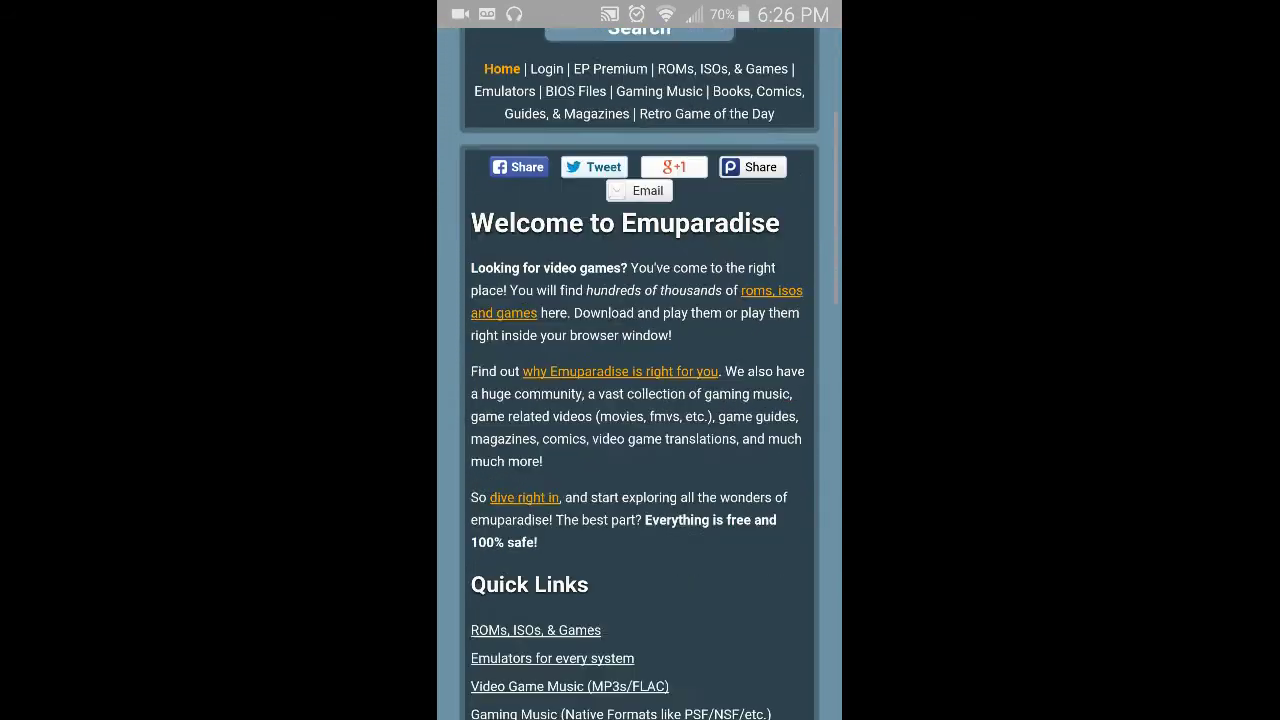
scroll(640, 400, "down", 3)
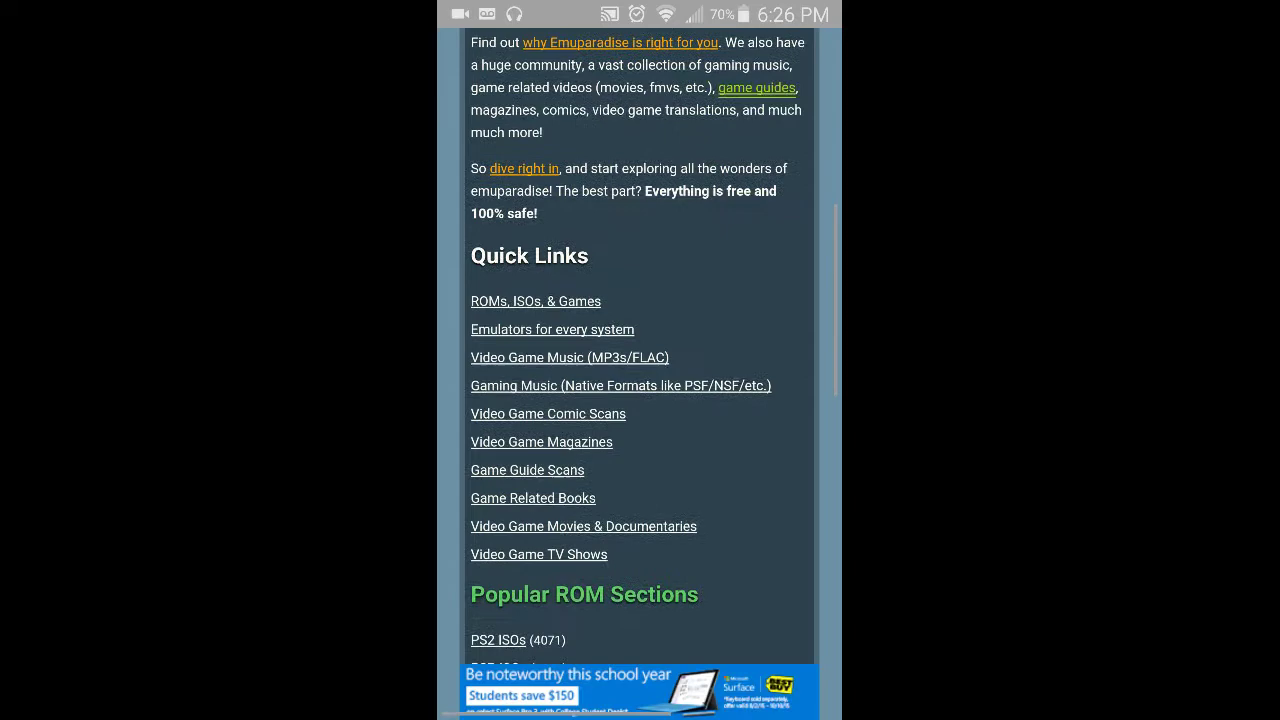
scroll(640, 400, "down", 3)
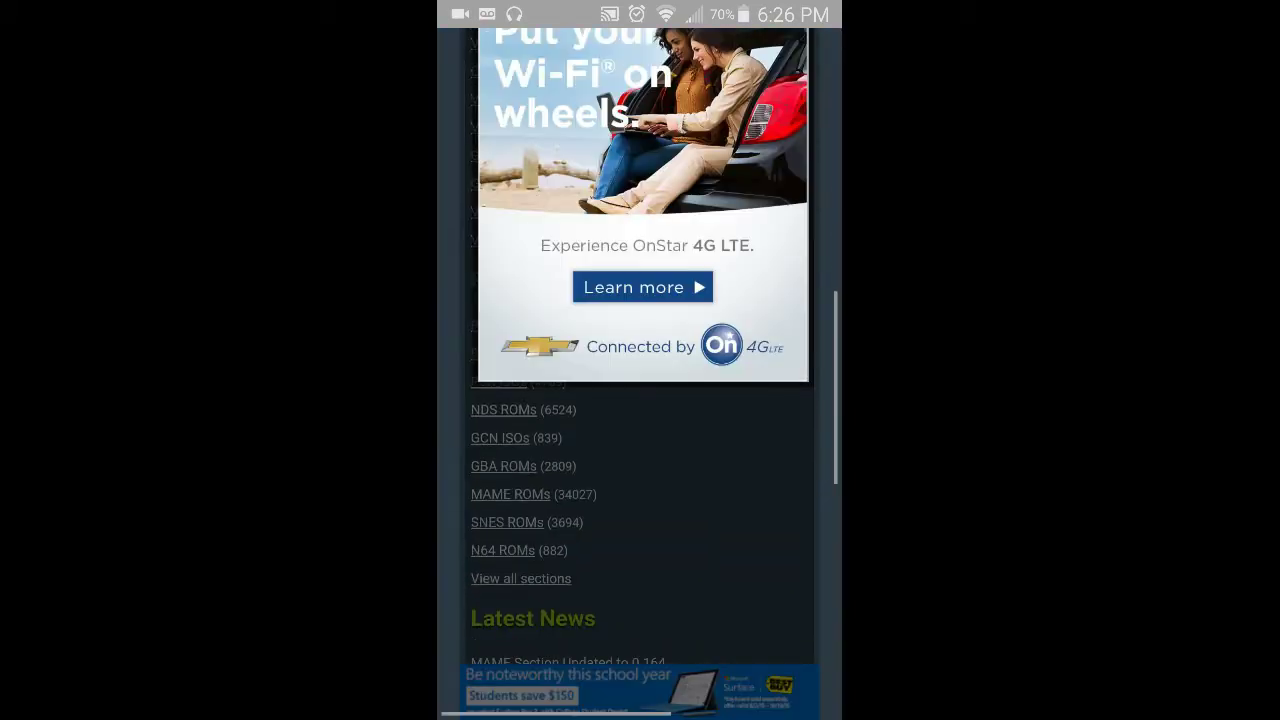
scroll(640, 400, "up", 2)
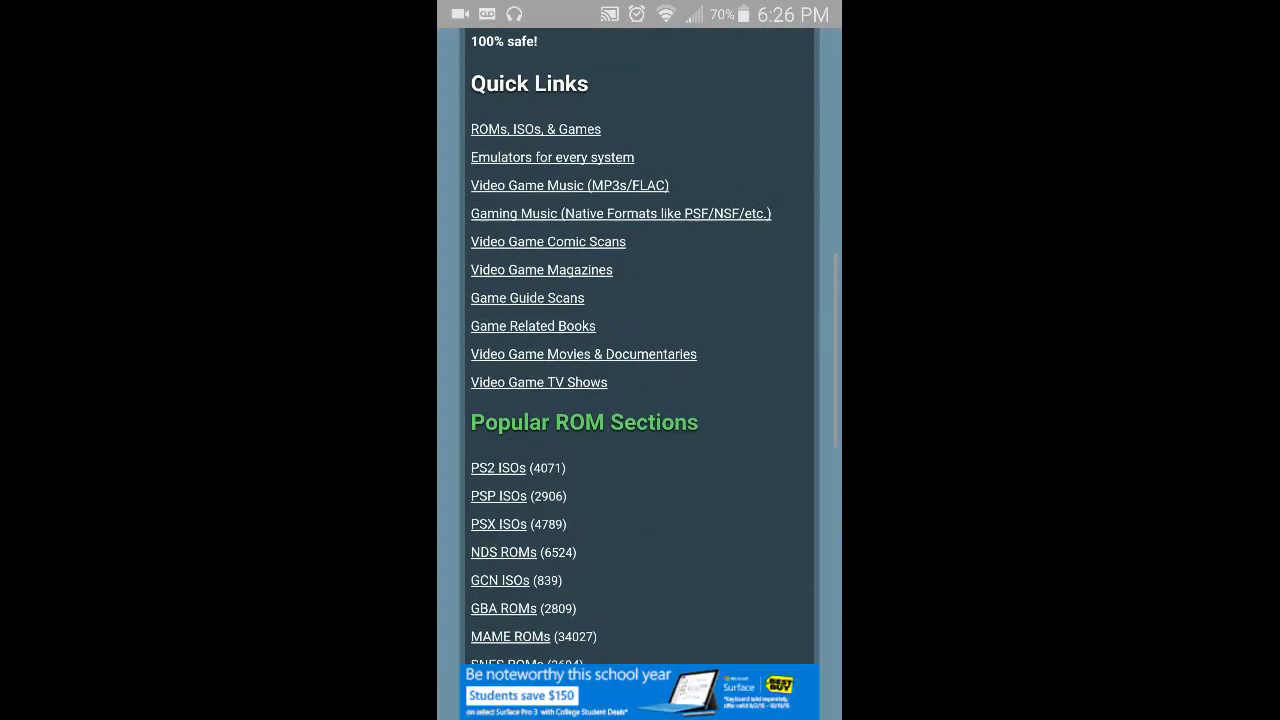
scroll(640, 400, "down", 8)
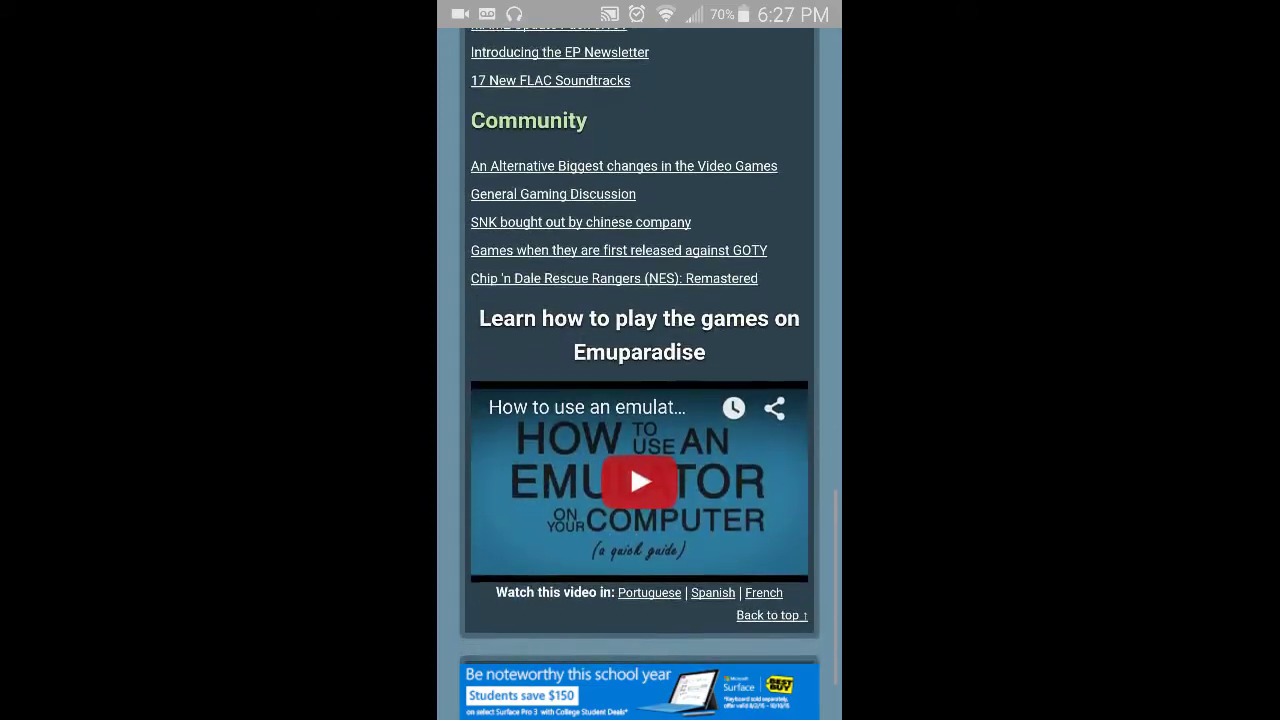
scroll(640, 400, "up", 15)
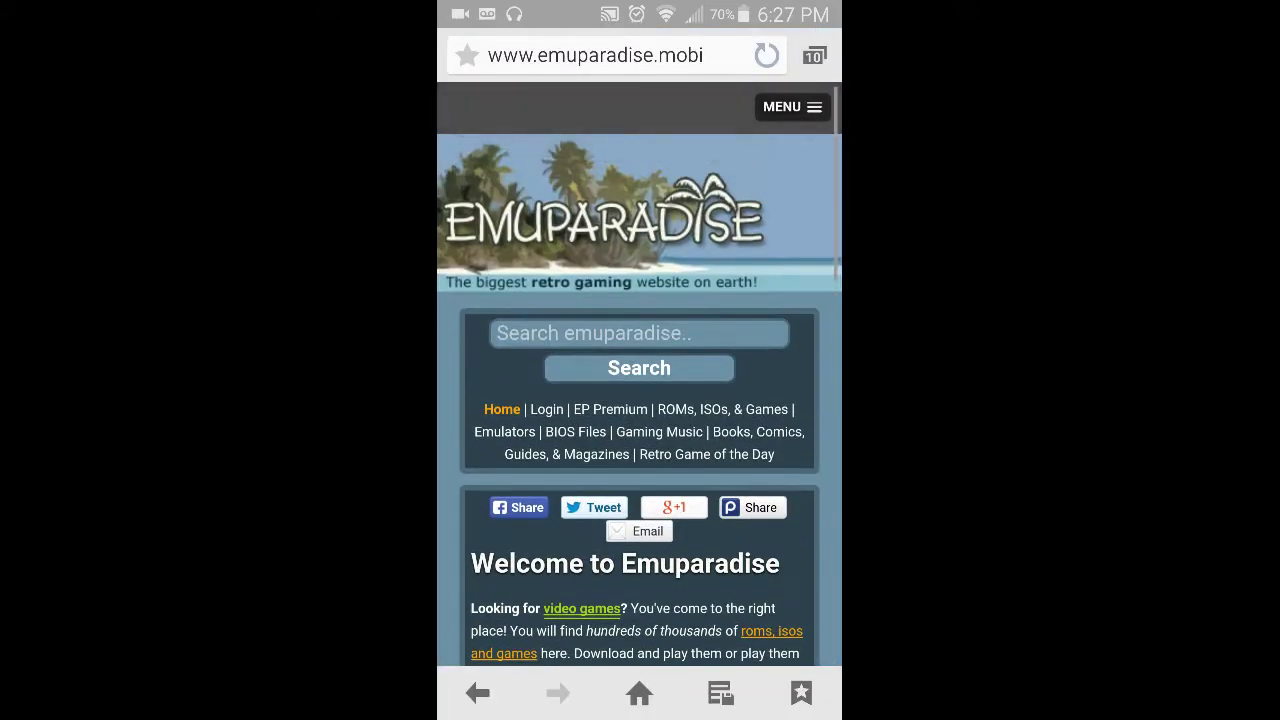
Open 'ROMs, ISOs, & Games' and scroll the Consoles list to Nintendo 64 Roms.
left_click(722, 409)
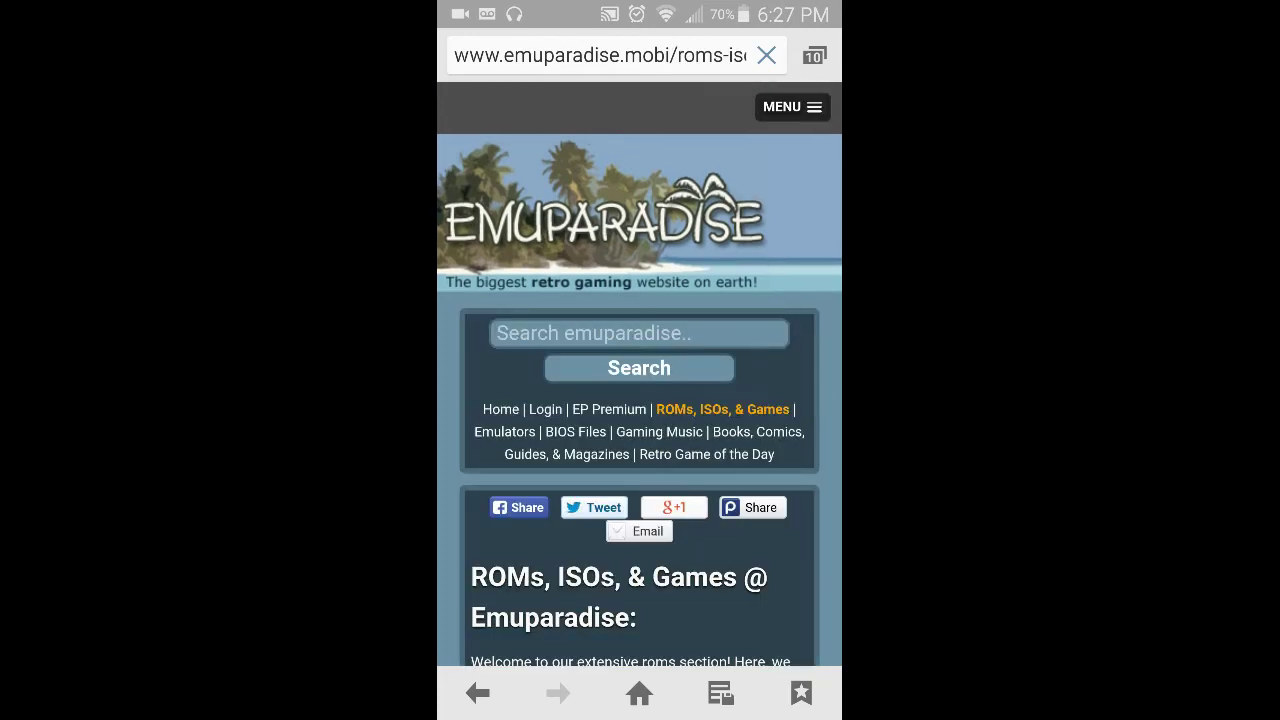
scroll(640, 400, "down", 2)
scroll(640, 400, "down", 10)
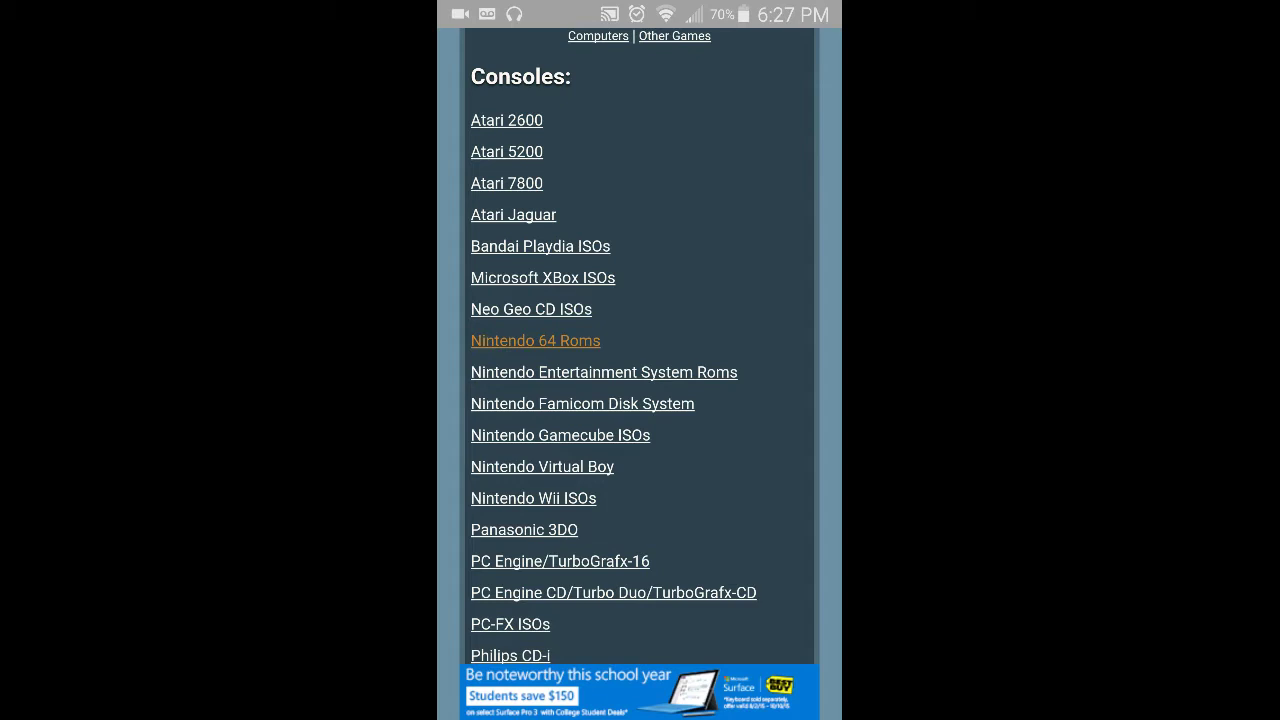
scroll(640, 346, "down", 2)
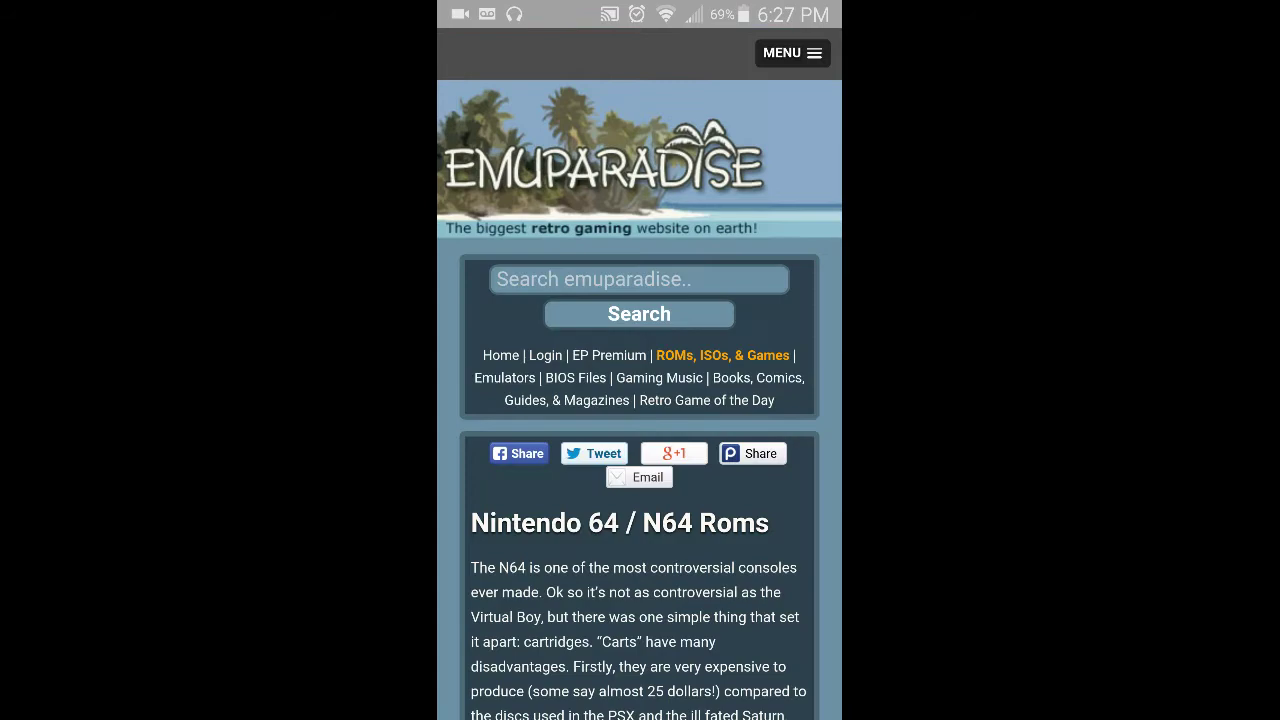
Scroll the N64 Roms page and open the Download N64 ROMs link.
scroll(640, 400, "down", 5)
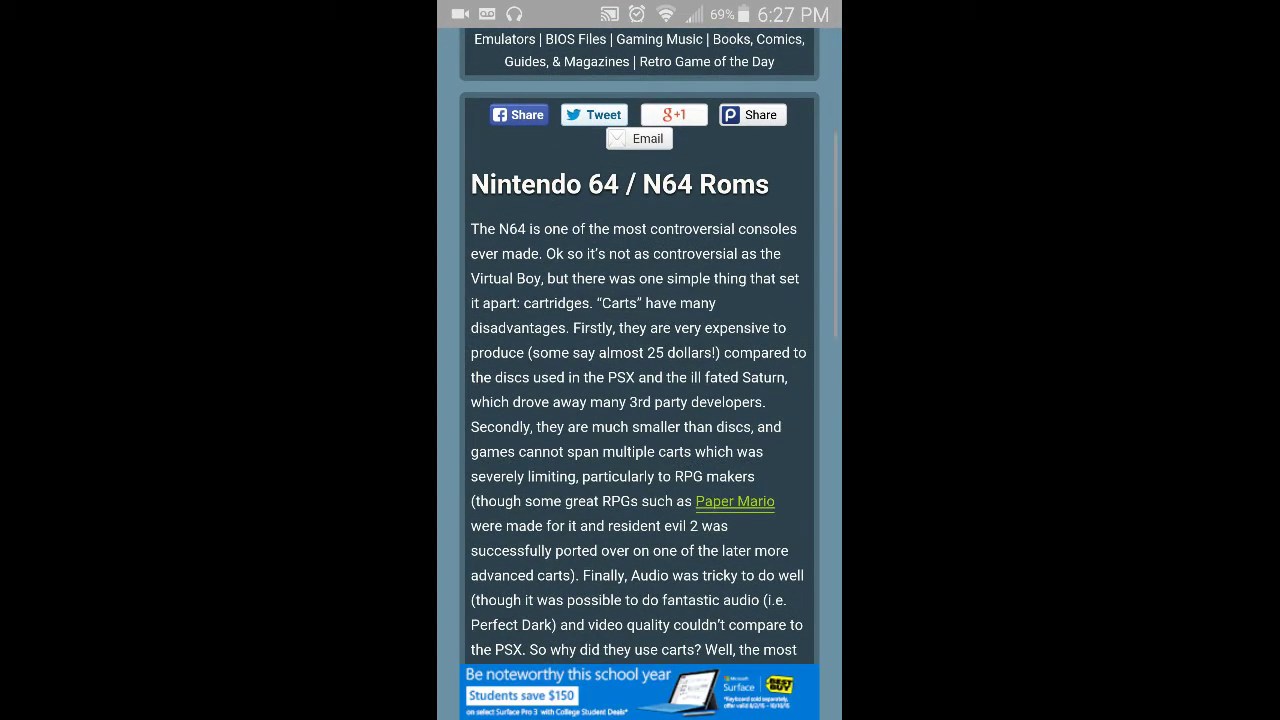
scroll(640, 400, "down", 1)
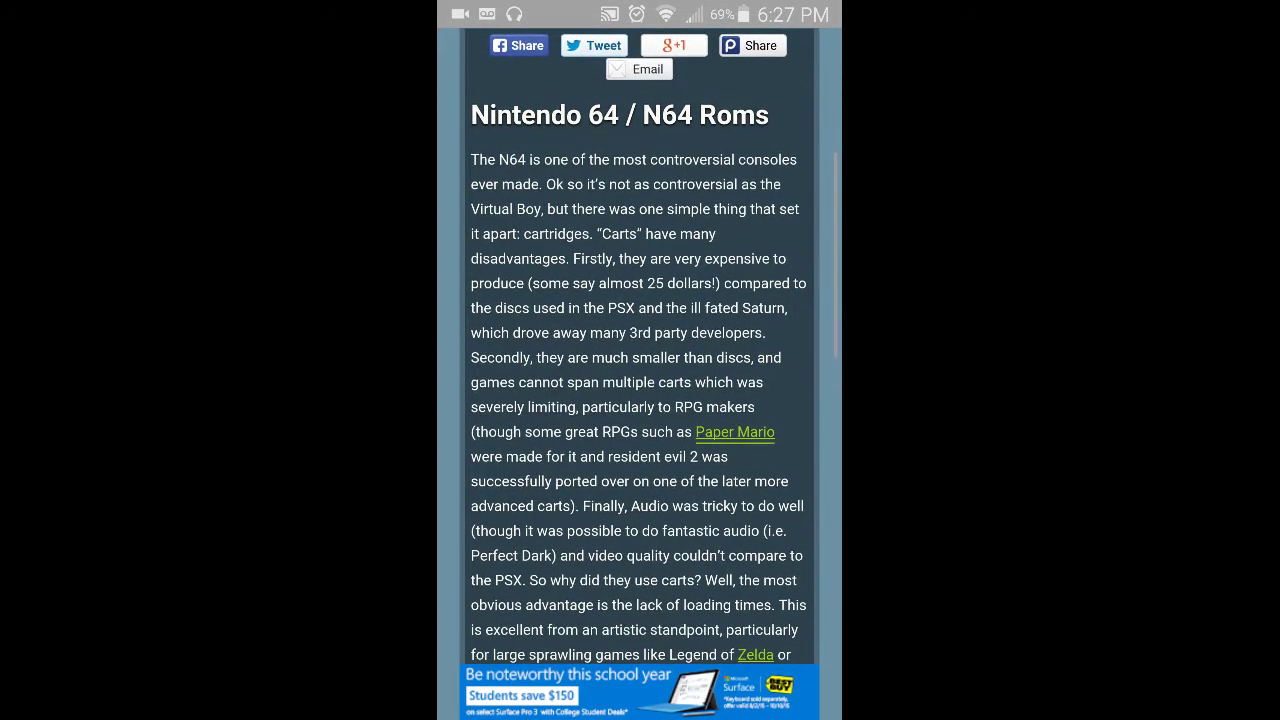
scroll(640, 400, "down", 5)
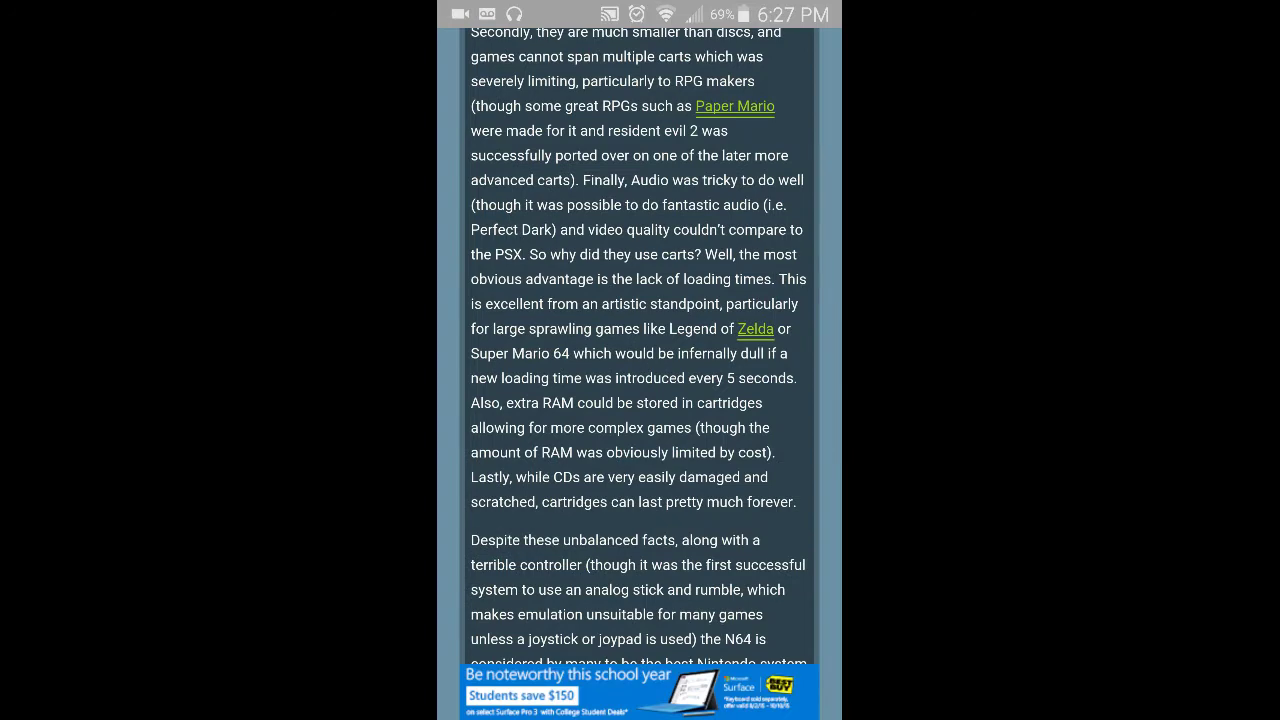
scroll(640, 400, "up", 5)
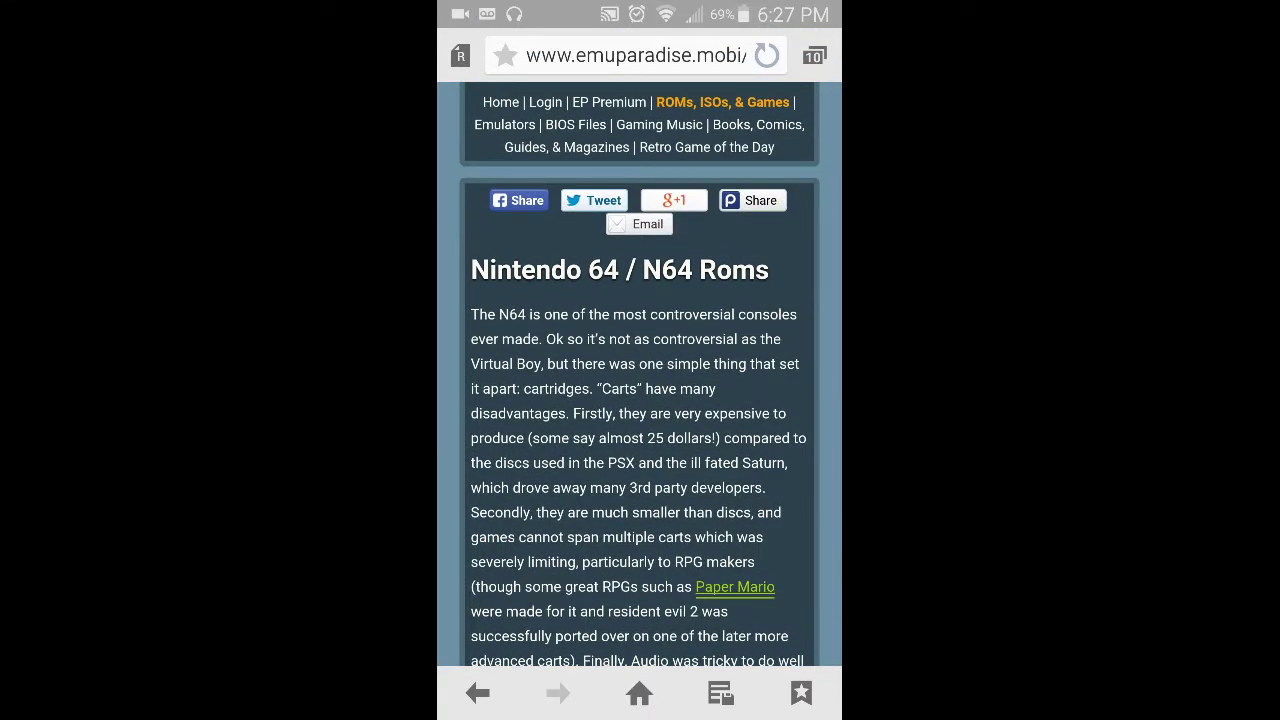
scroll(640, 400, "down", 10)
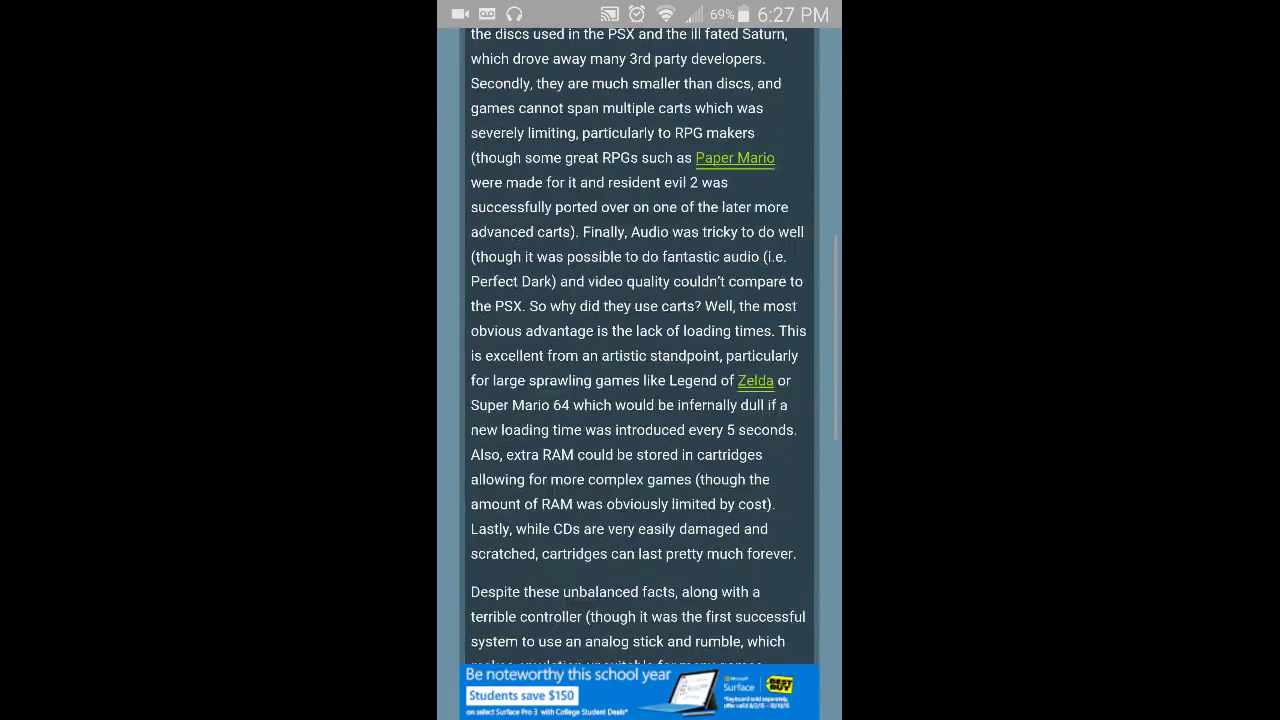
scroll(640, 400, "down", 3)
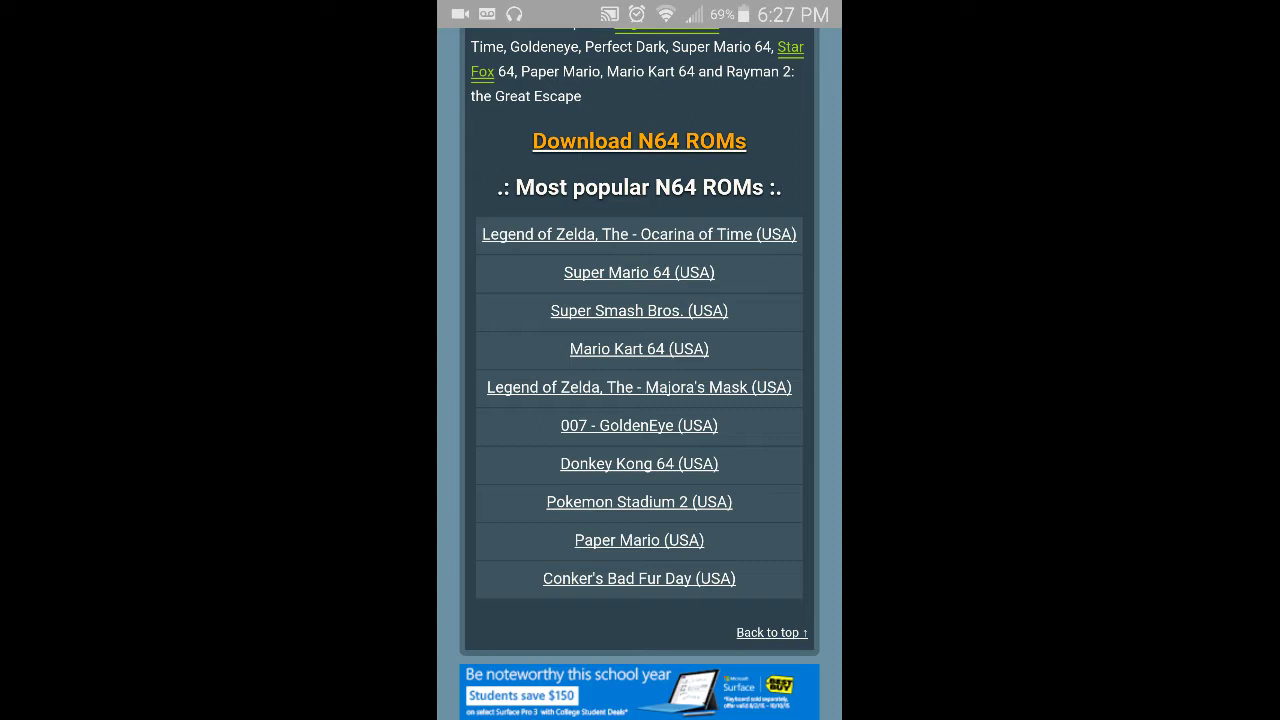
left_click(639, 141)
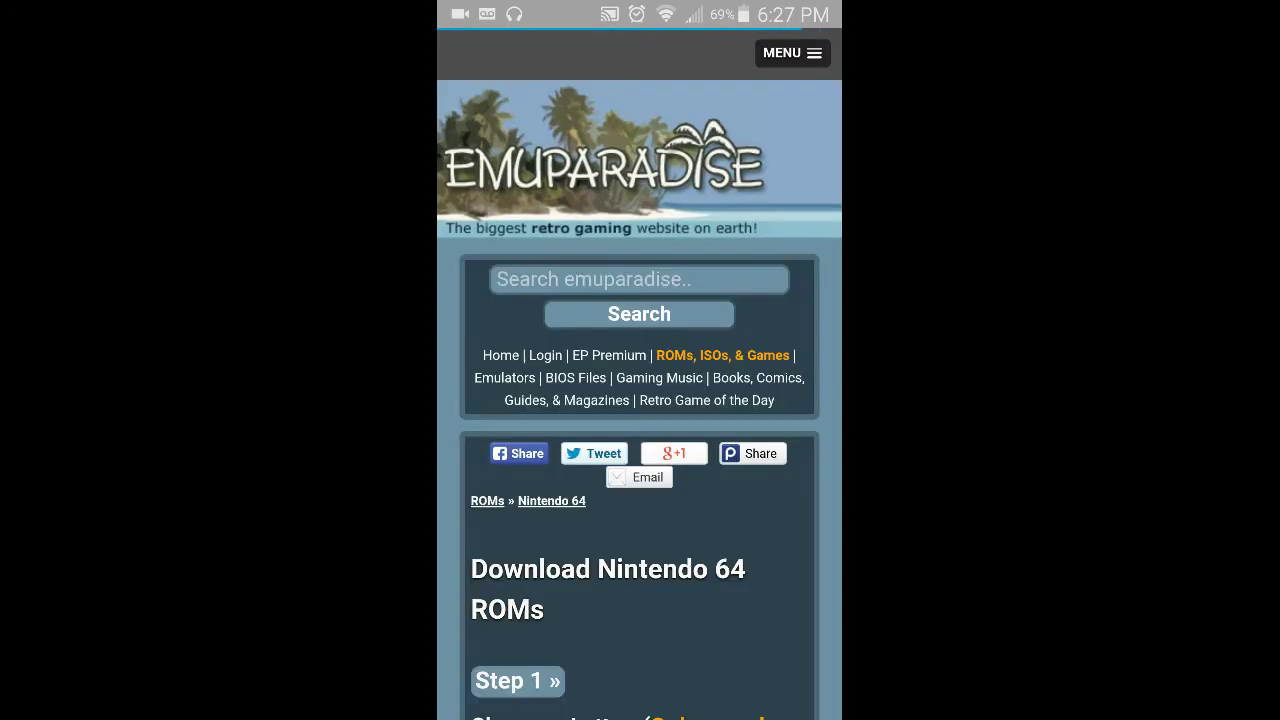
Close the full-screen pop-up advertisement on the N64 ROM downloads page.
scroll(639, 400, "down", 10)
scroll(639, 400, "up", 4)
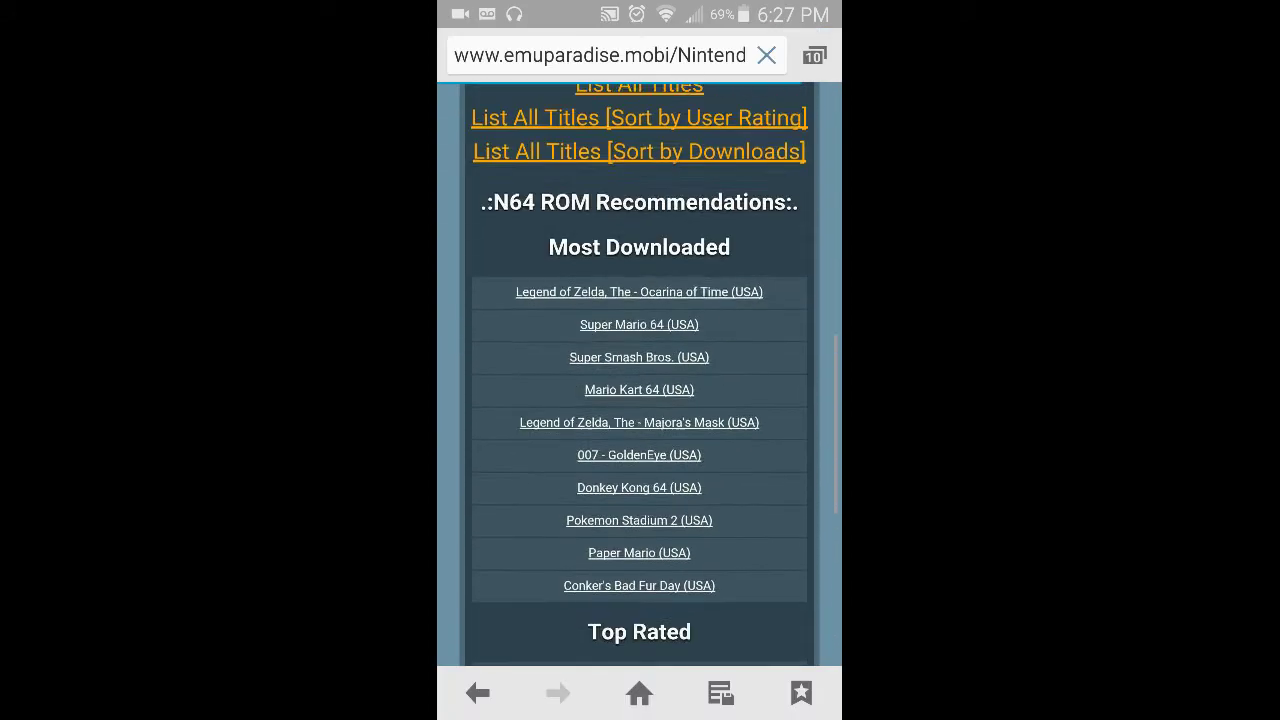
scroll(639, 400, "up", 3)
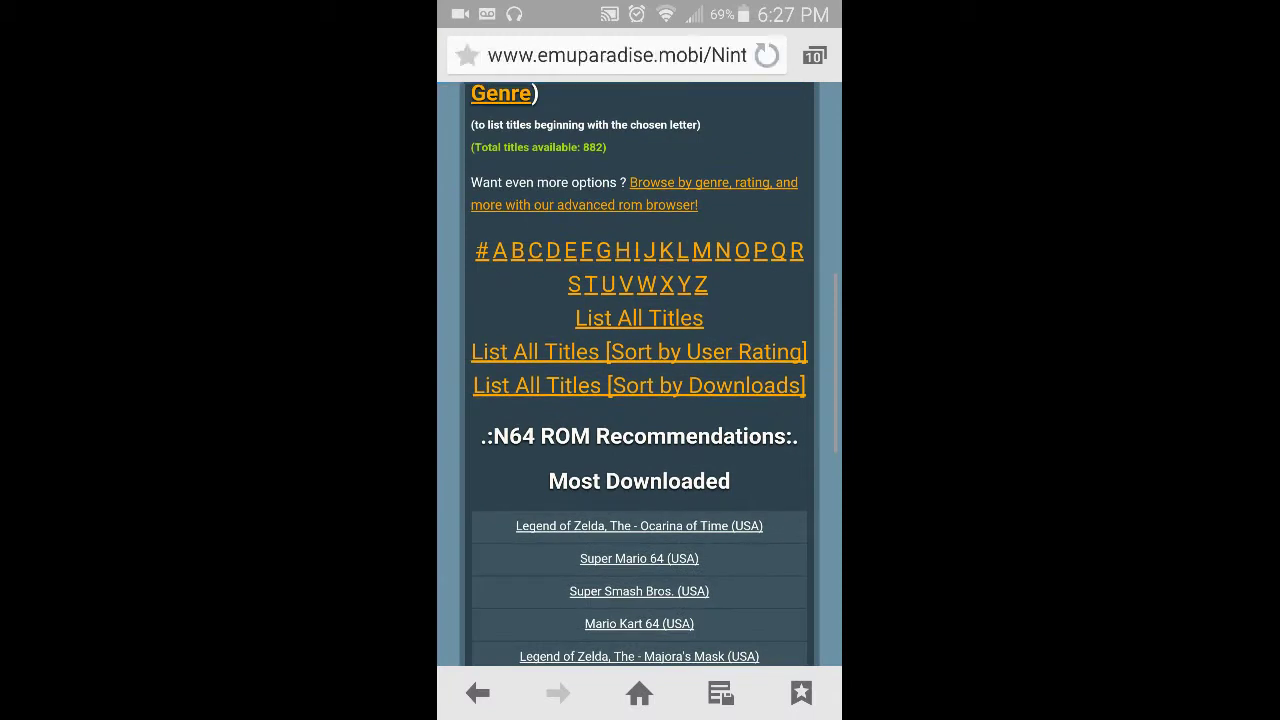
scroll(639, 400, "down", 1)
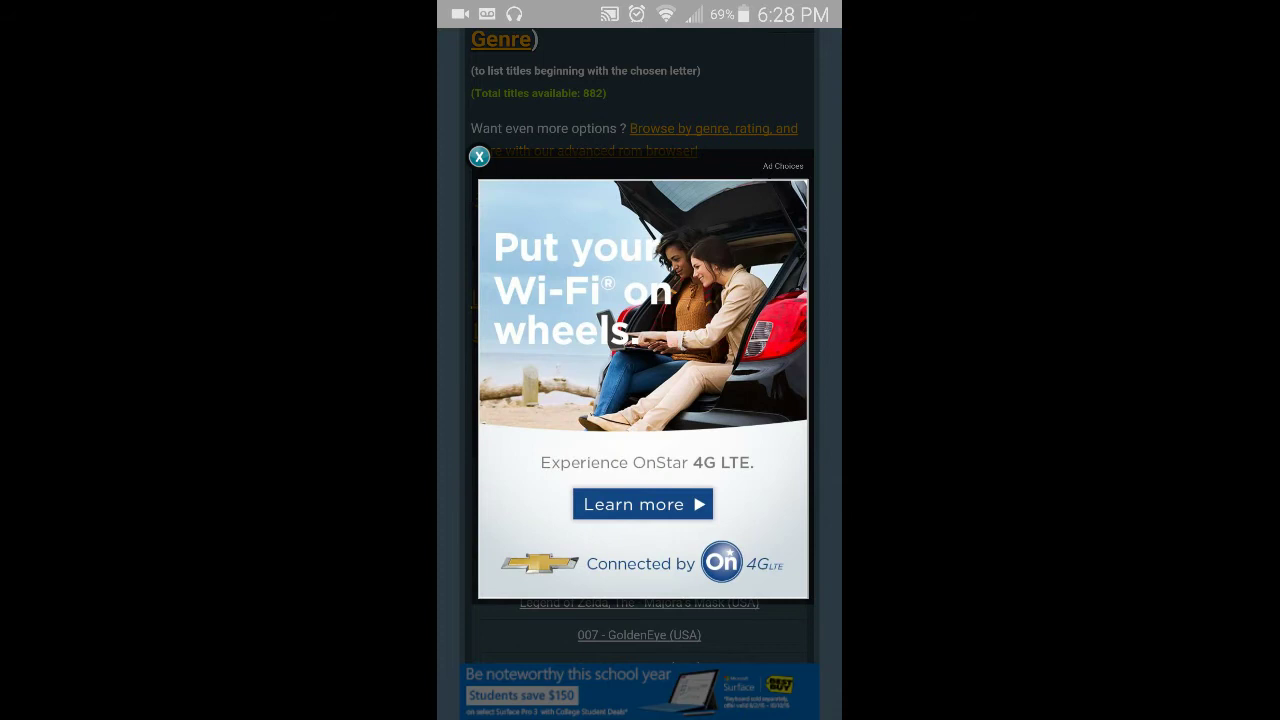
left_click(479, 156)
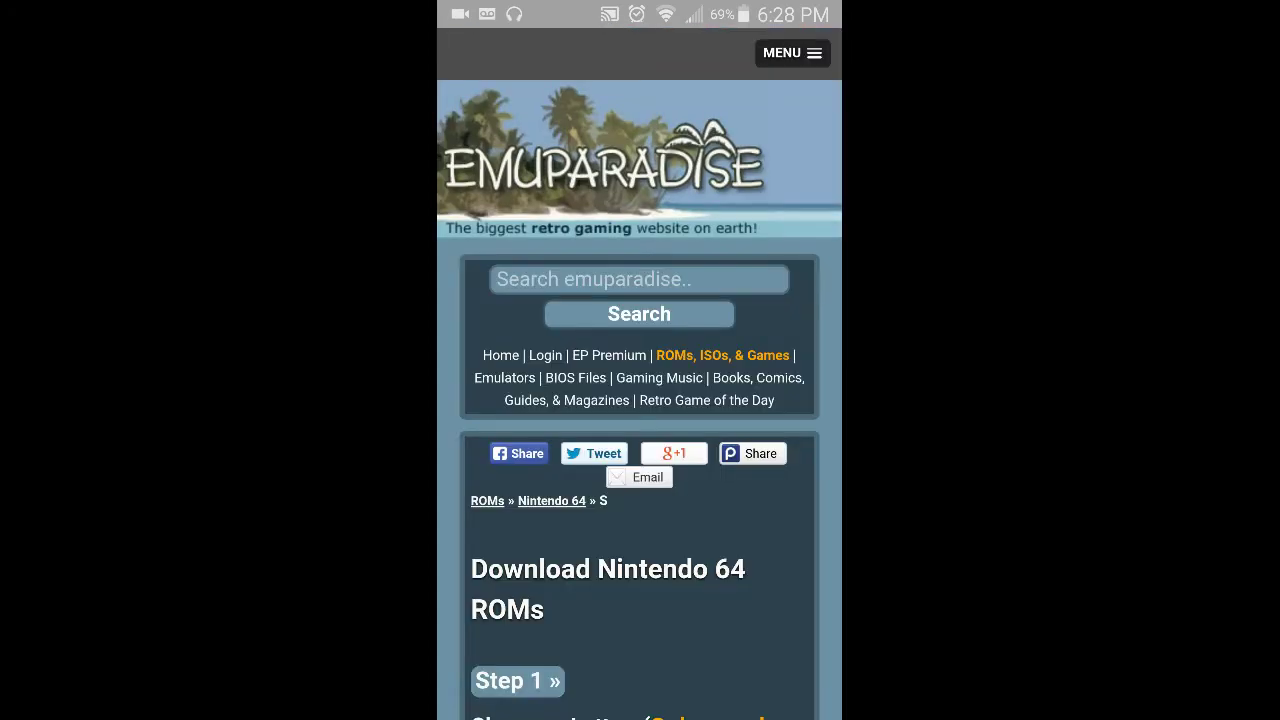
Scroll the S listing to Super Smash Bros. (USA), then go to the home screen.
scroll(639, 374, "down", 15)
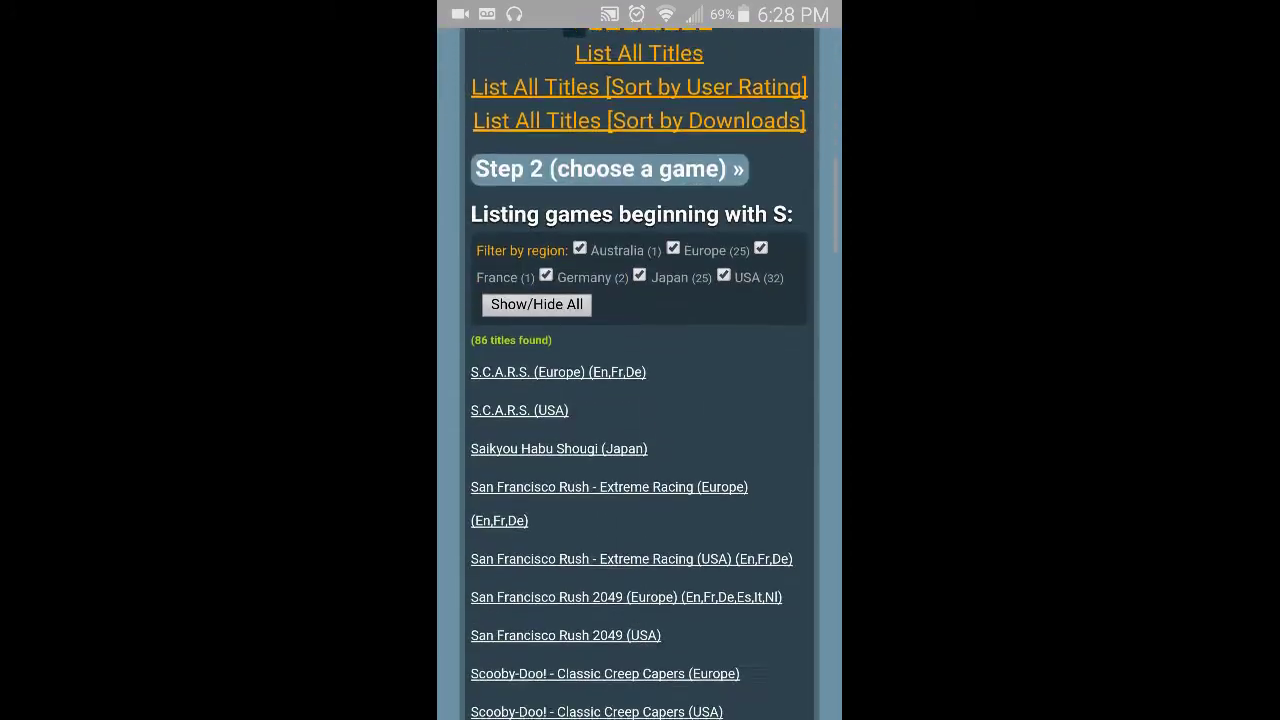
scroll(639, 374, "down", 15)
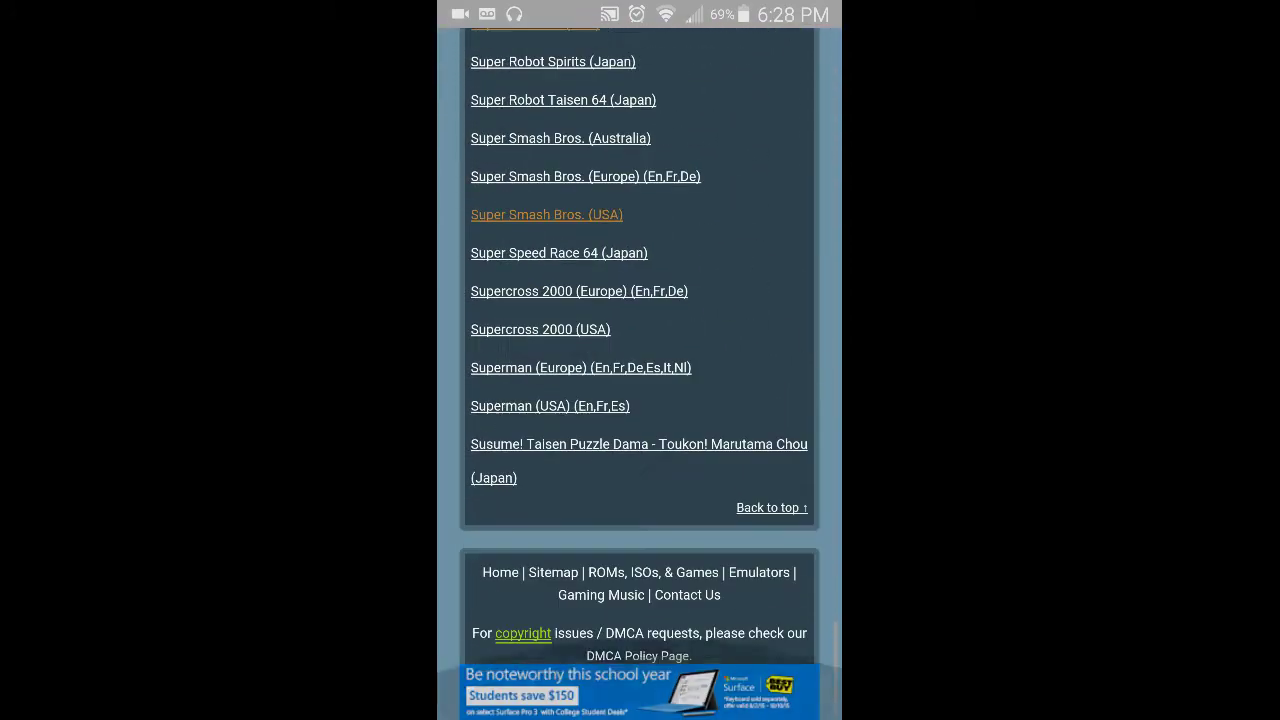
scroll(639, 374, "up", 2)
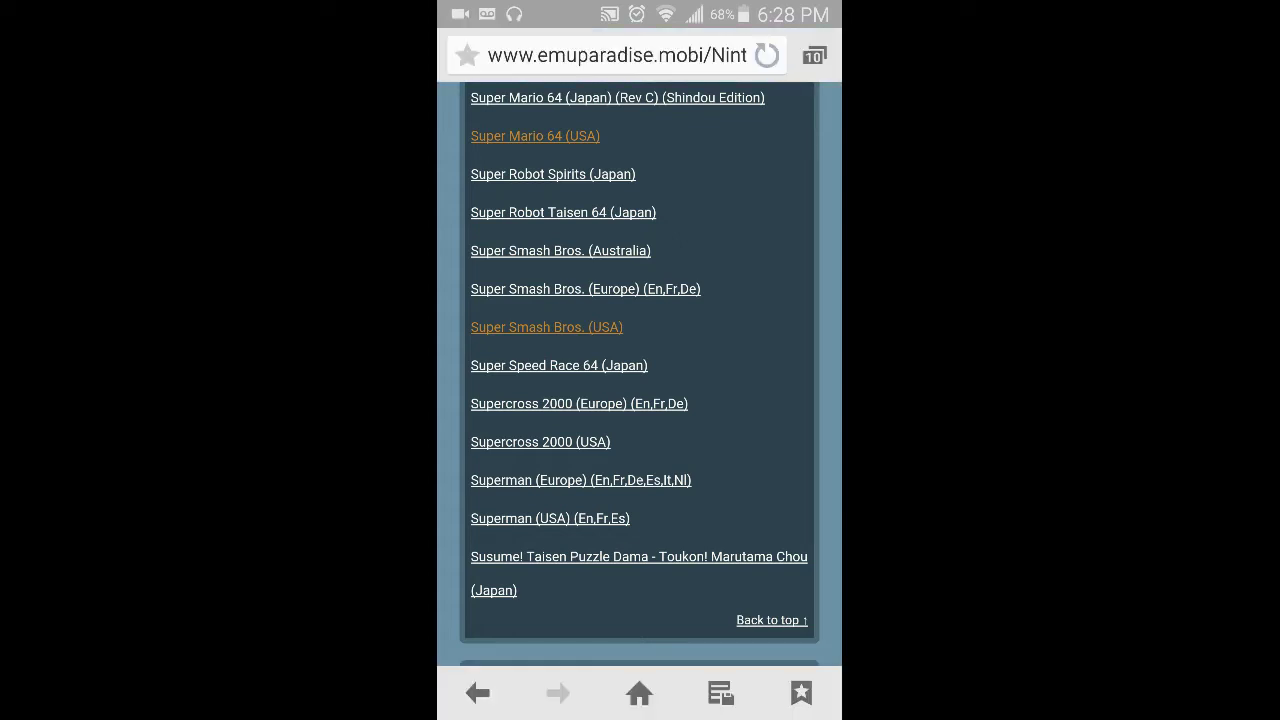
key("super")
Launch MegaN64, decline the rating request, and return to the main menu with Super Smash Bros. (USA).zip chosen.
left_click(800, 634)
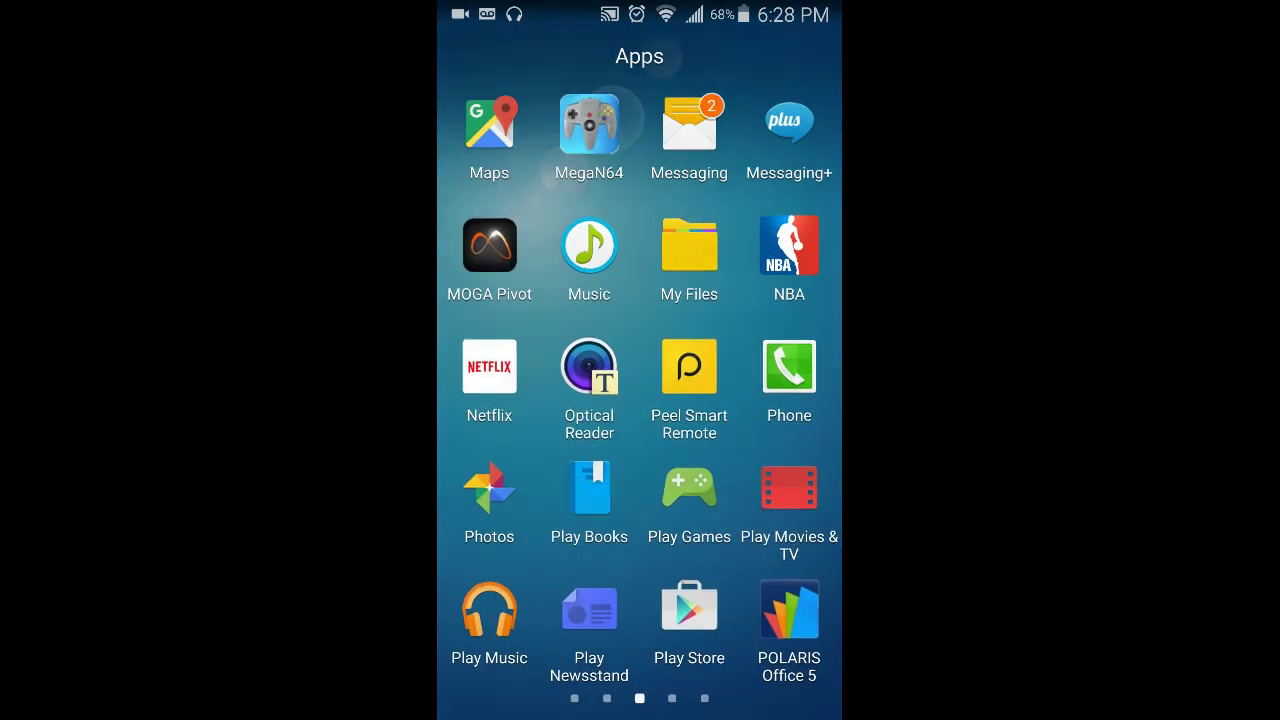
left_click(589, 125)
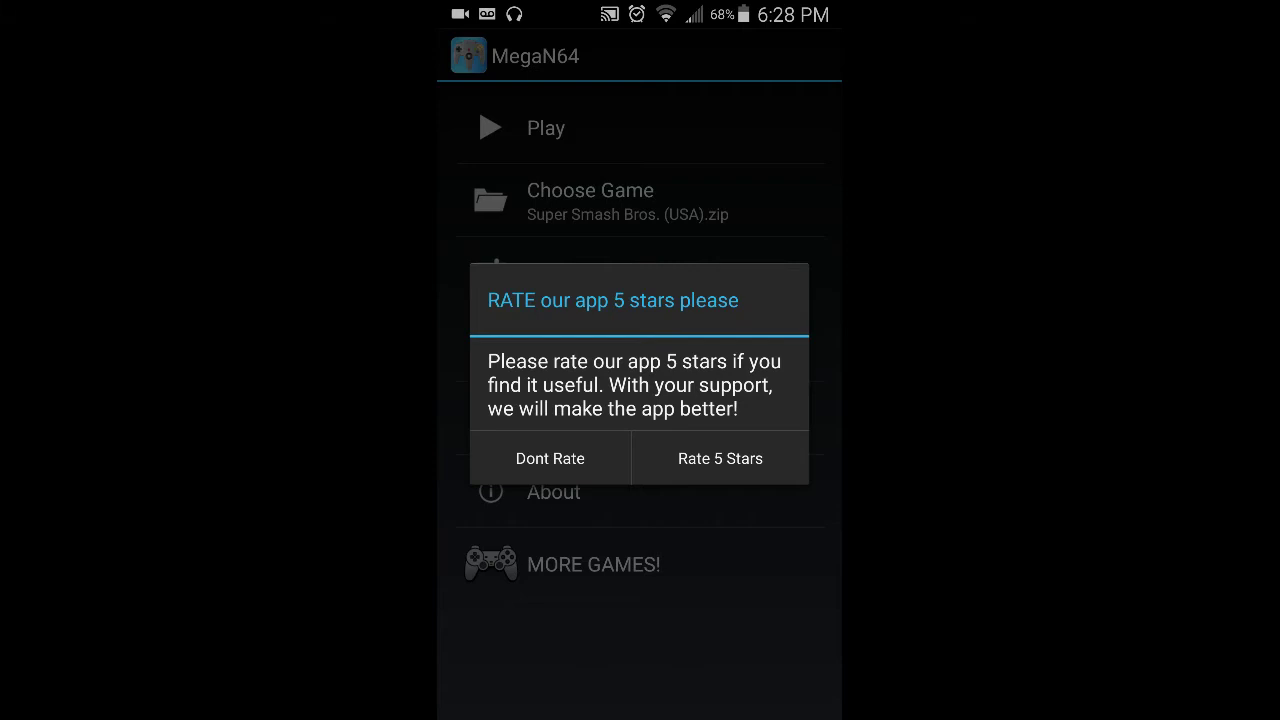
left_click(550, 458)
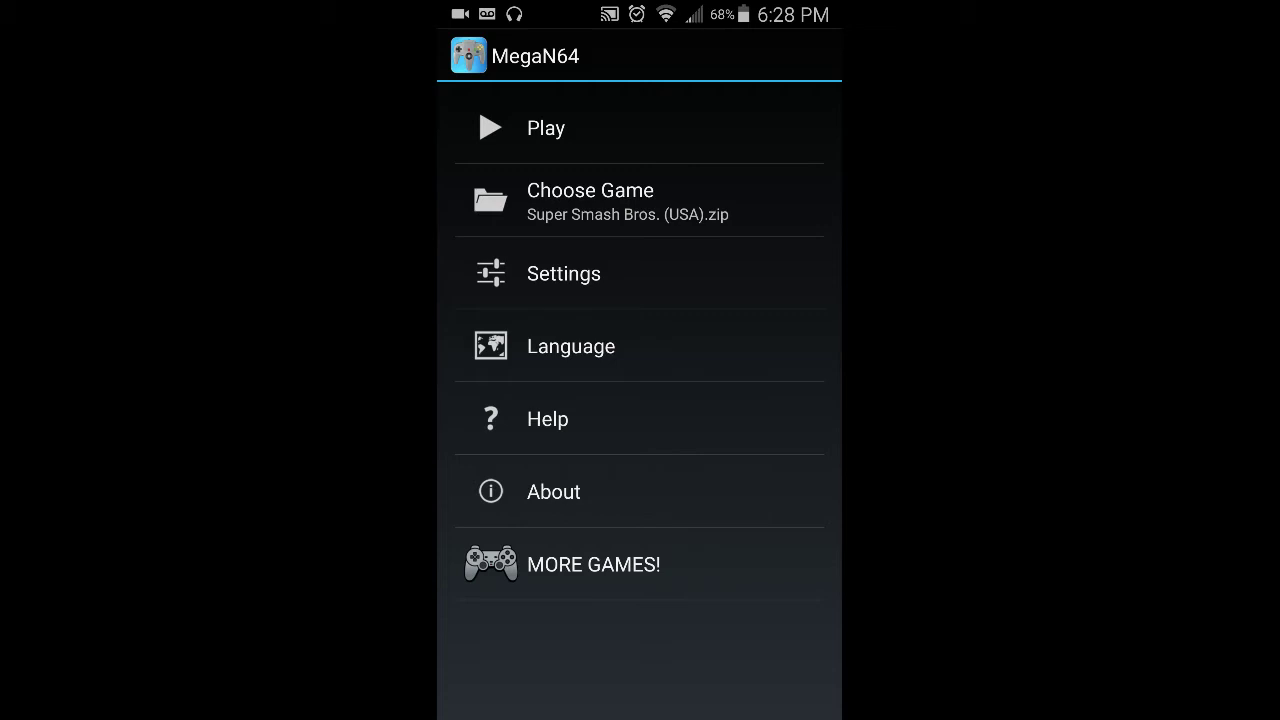
left_click(546, 128)
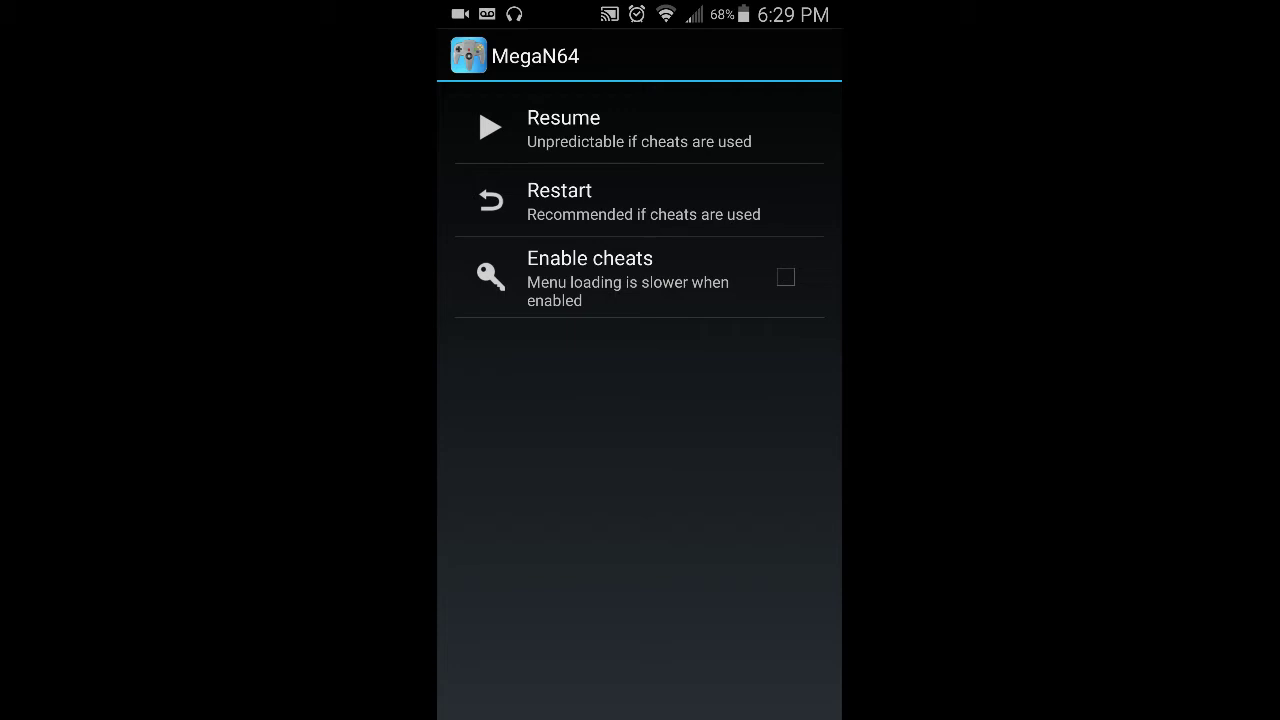
key("Escape")
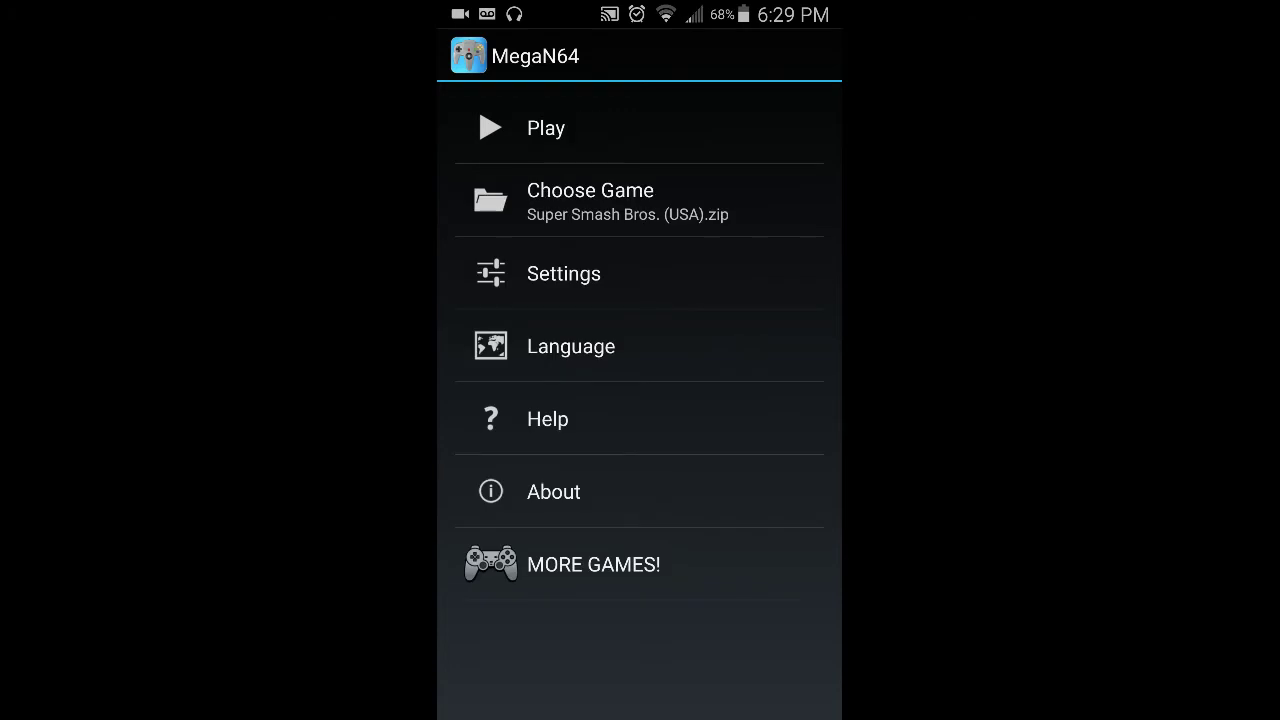
Set the video plug-in to gles2rice and return to the main menu, dismissing the rating prompt.
left_click(564, 273)
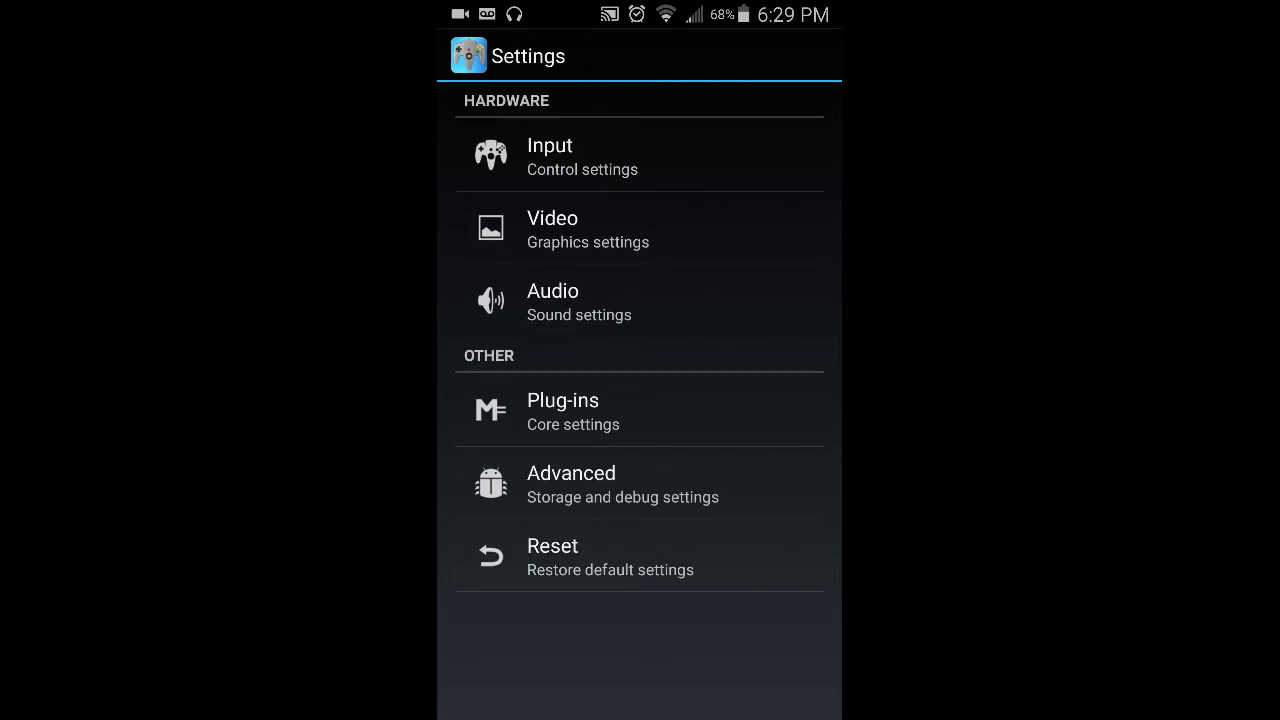
left_click(563, 410)
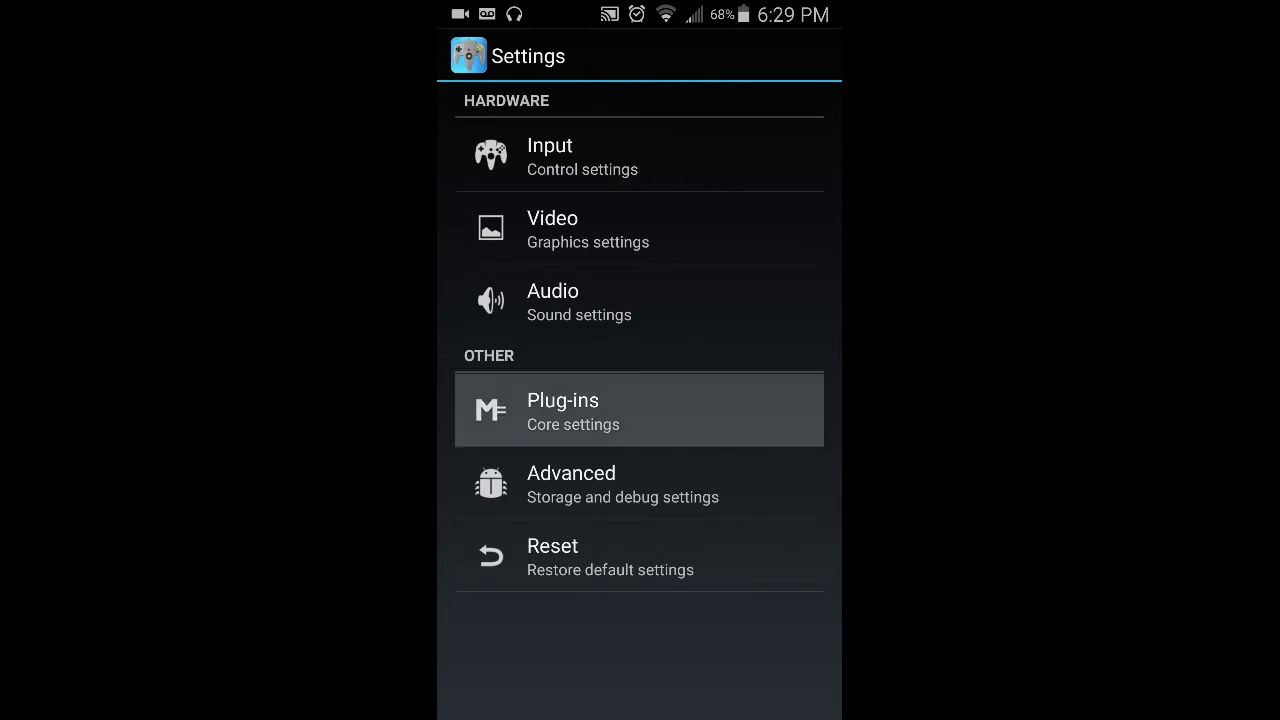
left_click(565, 124)
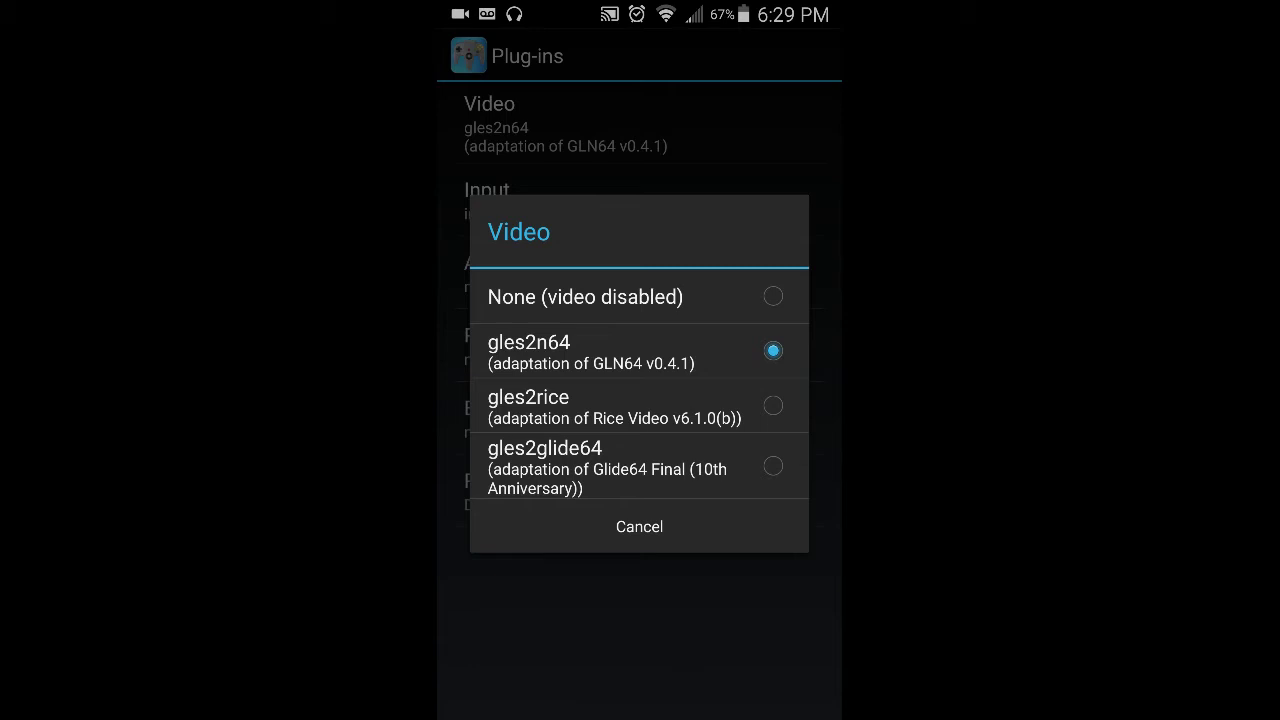
left_click(614, 405)
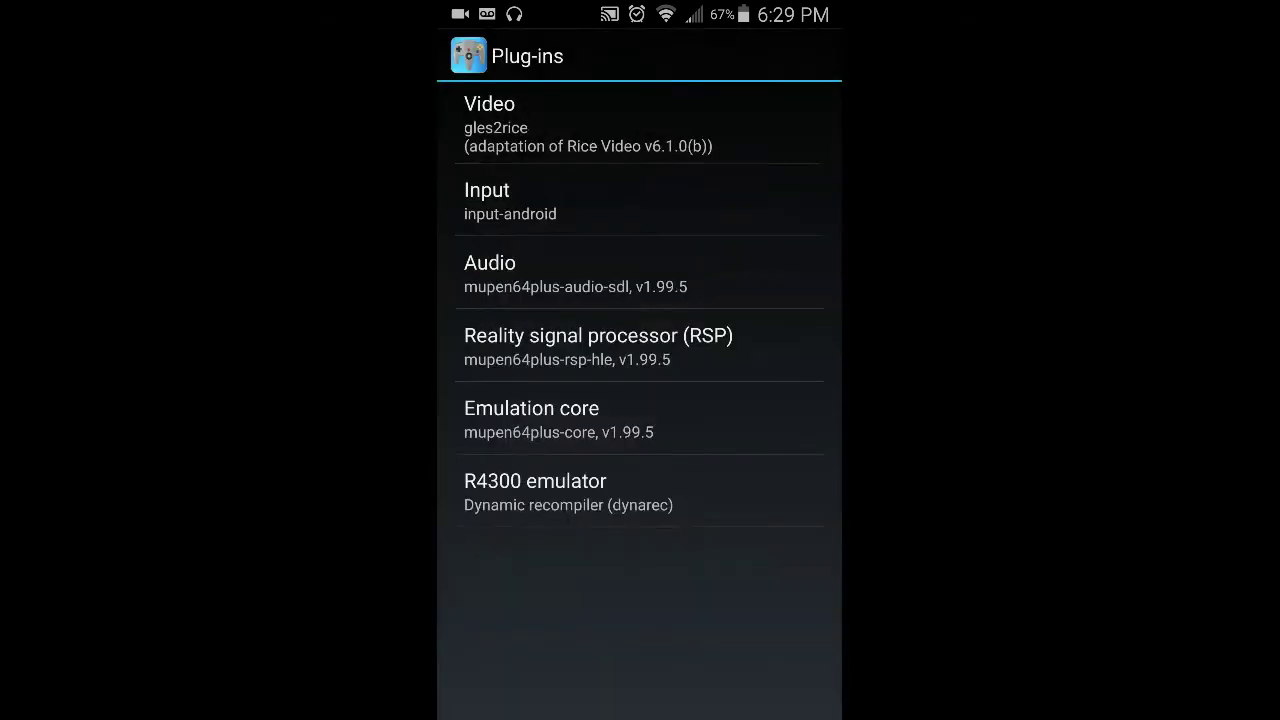
key("Escape")
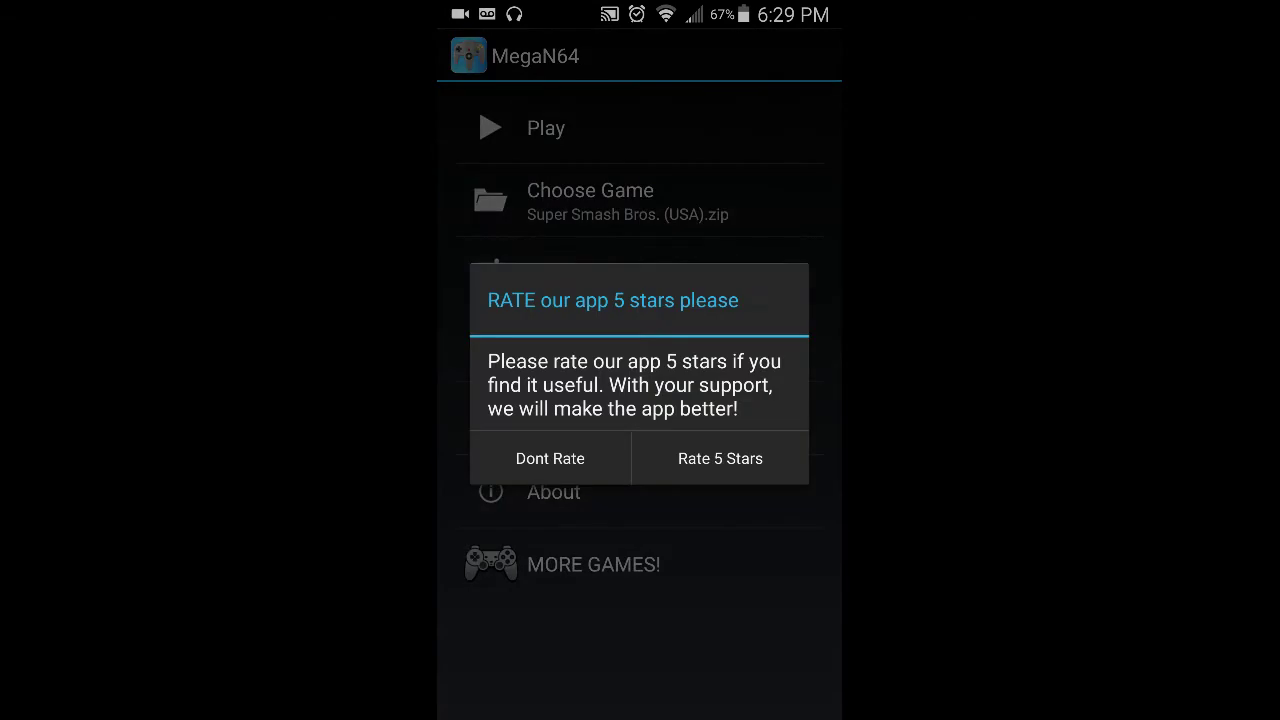
left_click(590, 200)
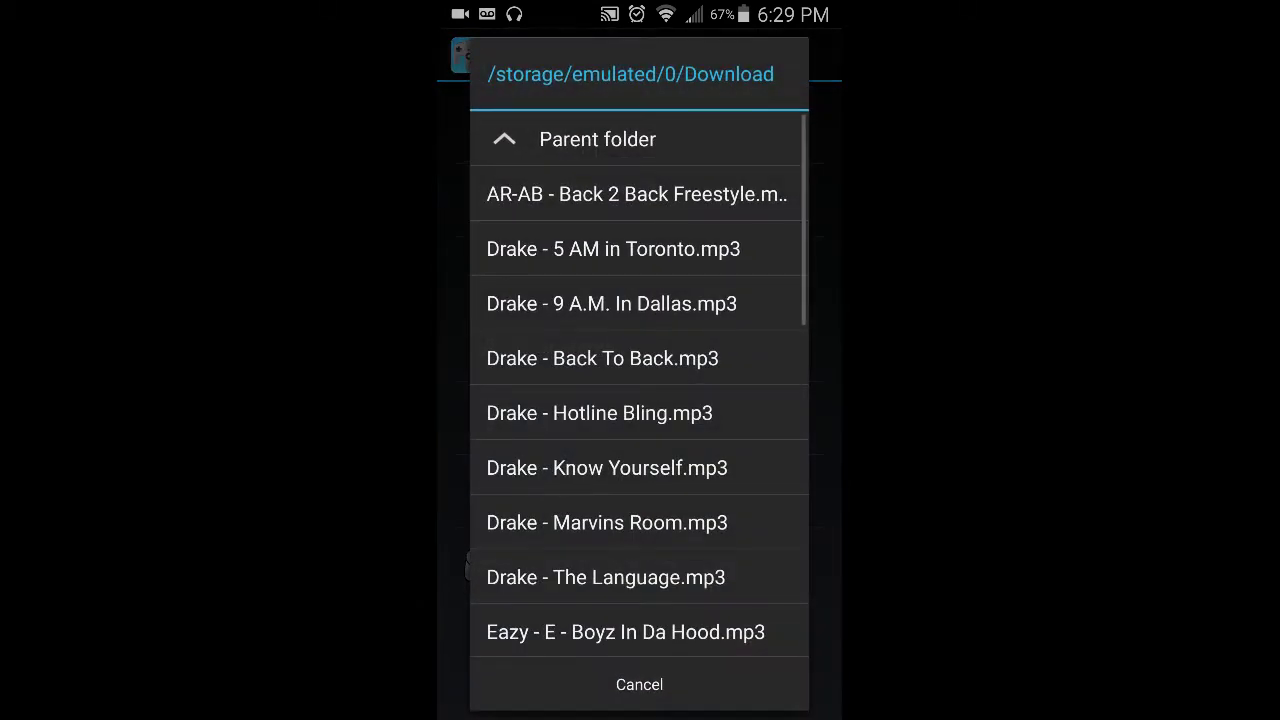
key("Escape")
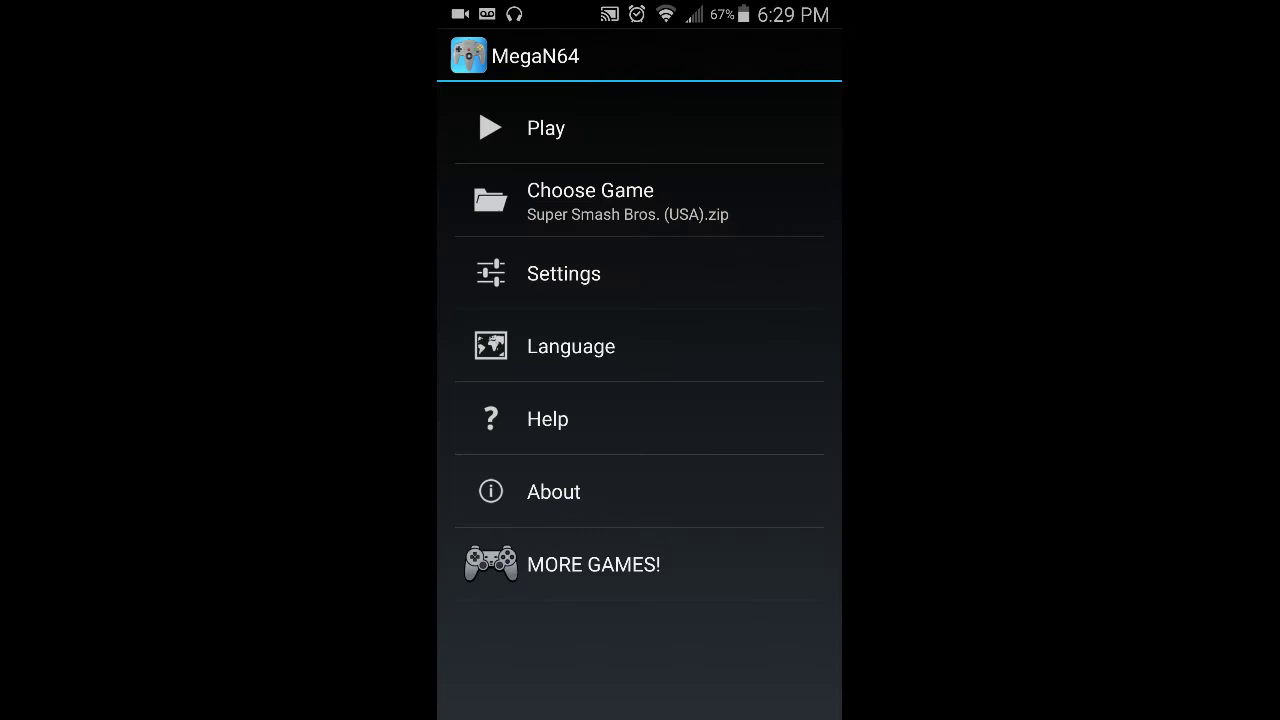
Switch the video plug-in back to gles2n64 and return to the main menu.
left_click(564, 273)
left_click(600, 411)
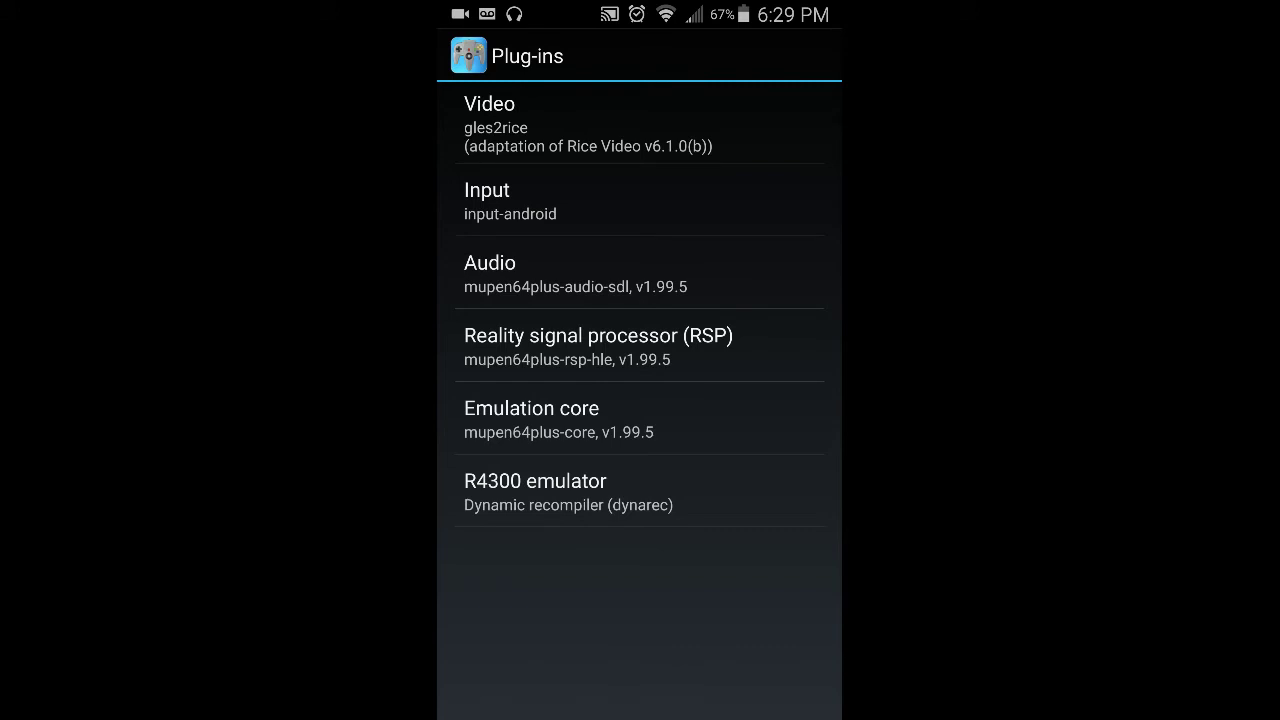
left_click(590, 123)
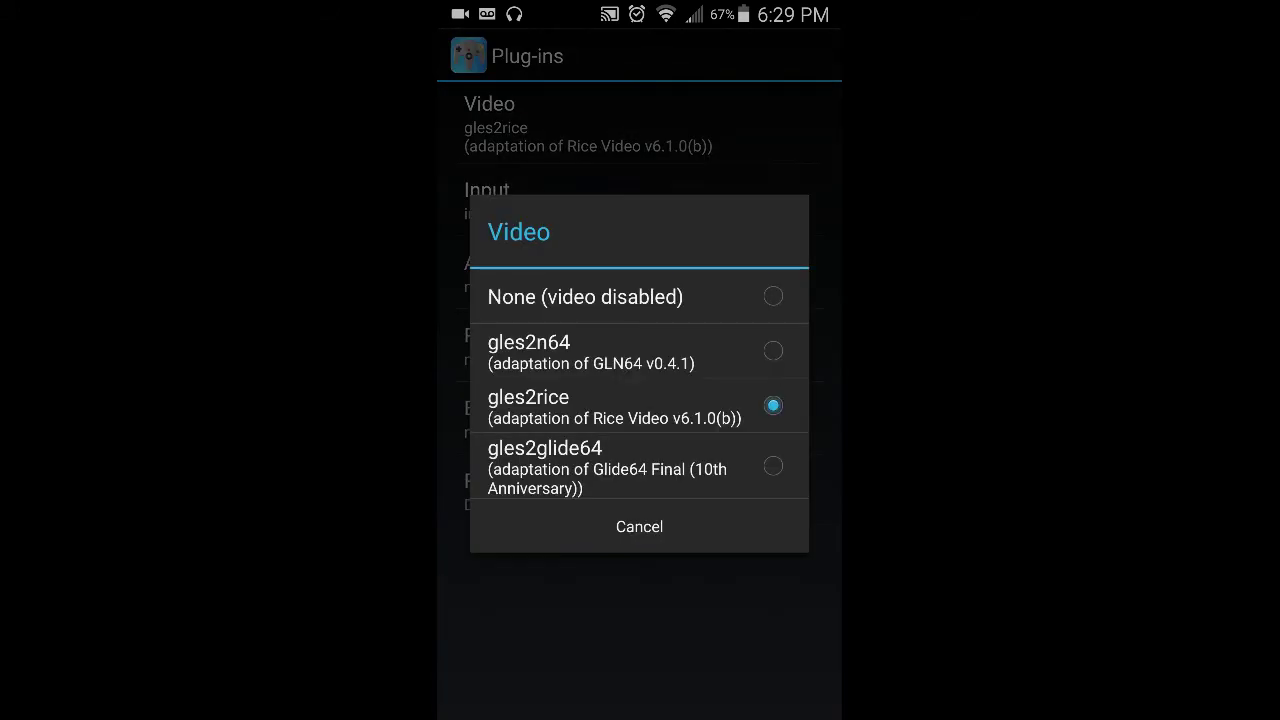
left_click(620, 352)
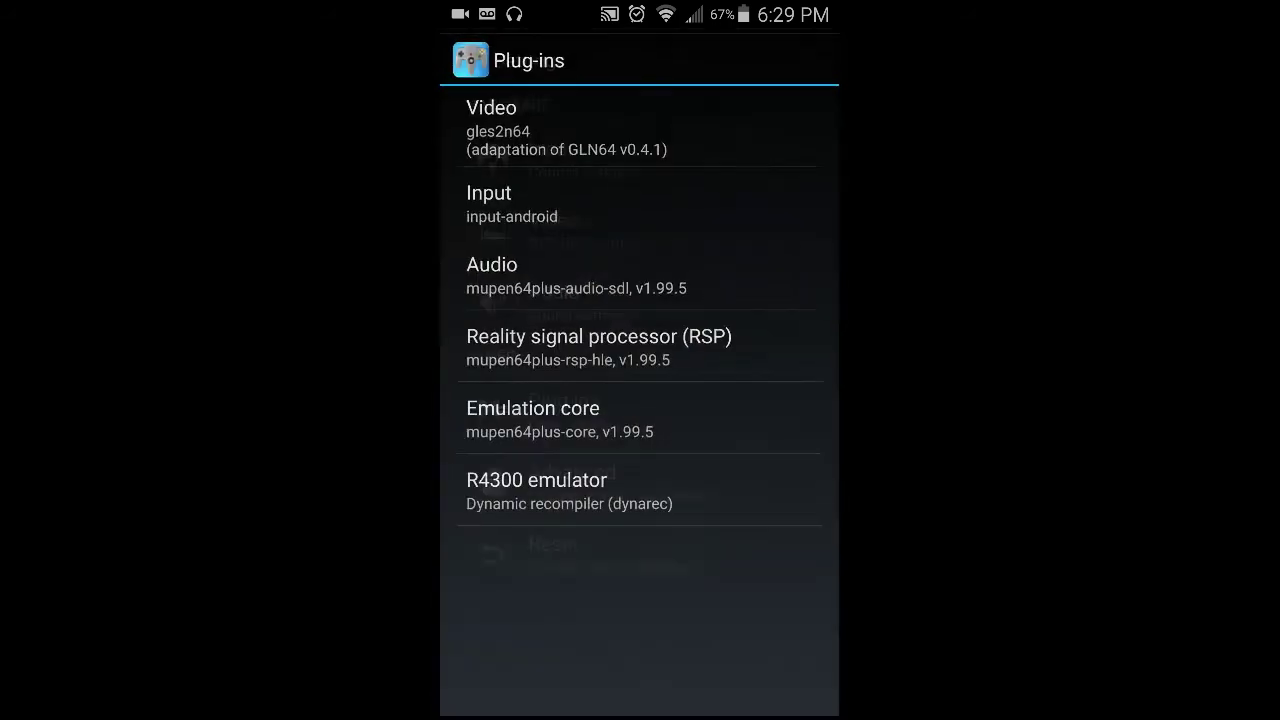
key("Escape")
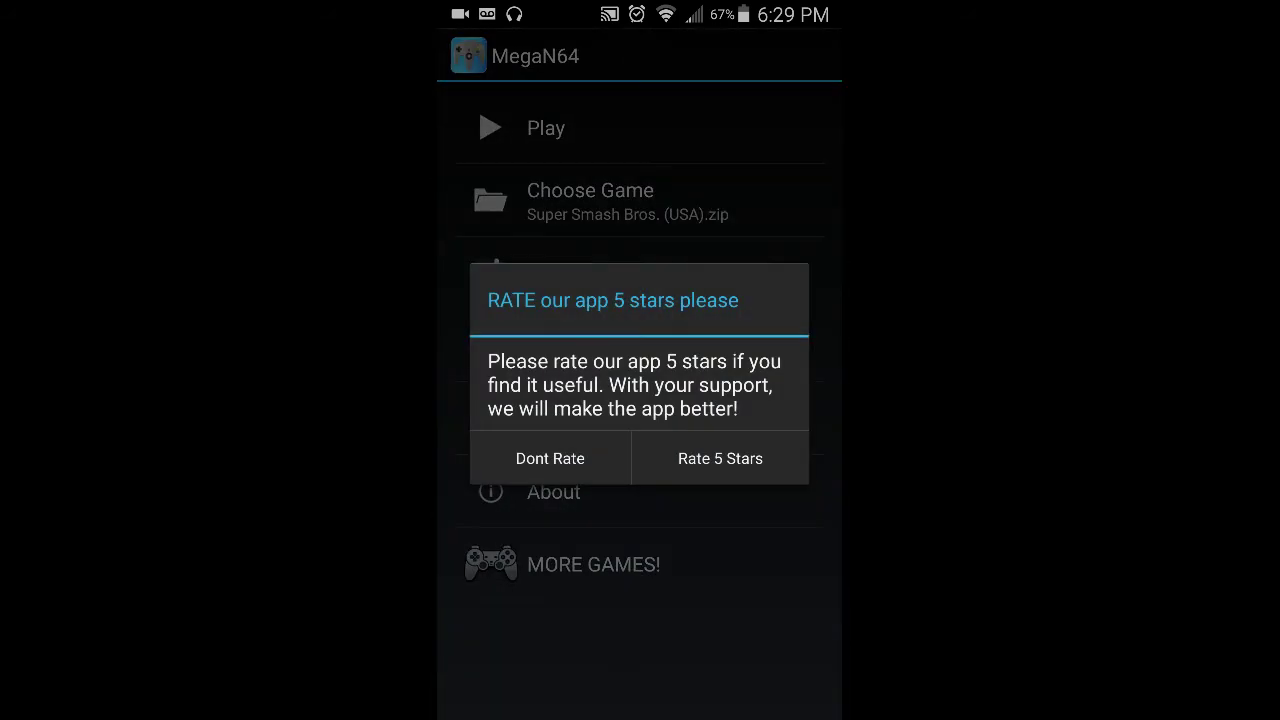
Decline the rating dialog and play the loaded Super Smash Bros. game.
left_click(550, 458)
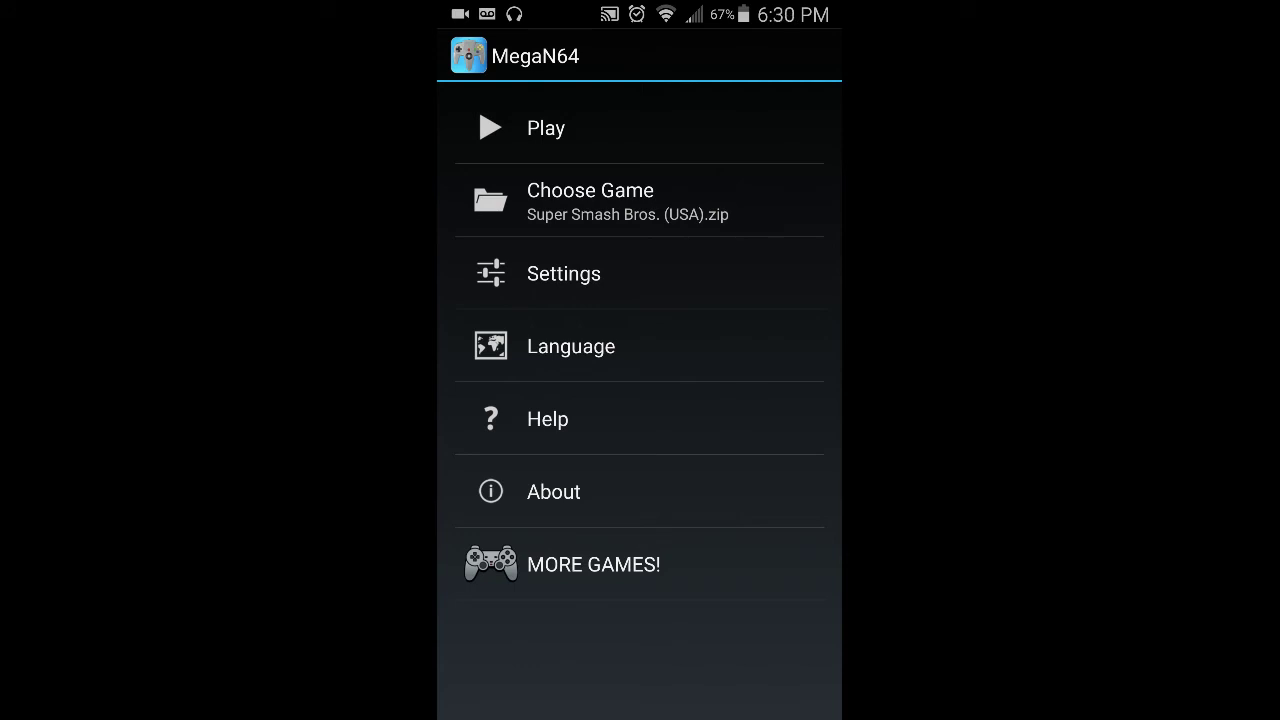
left_click(545, 127)
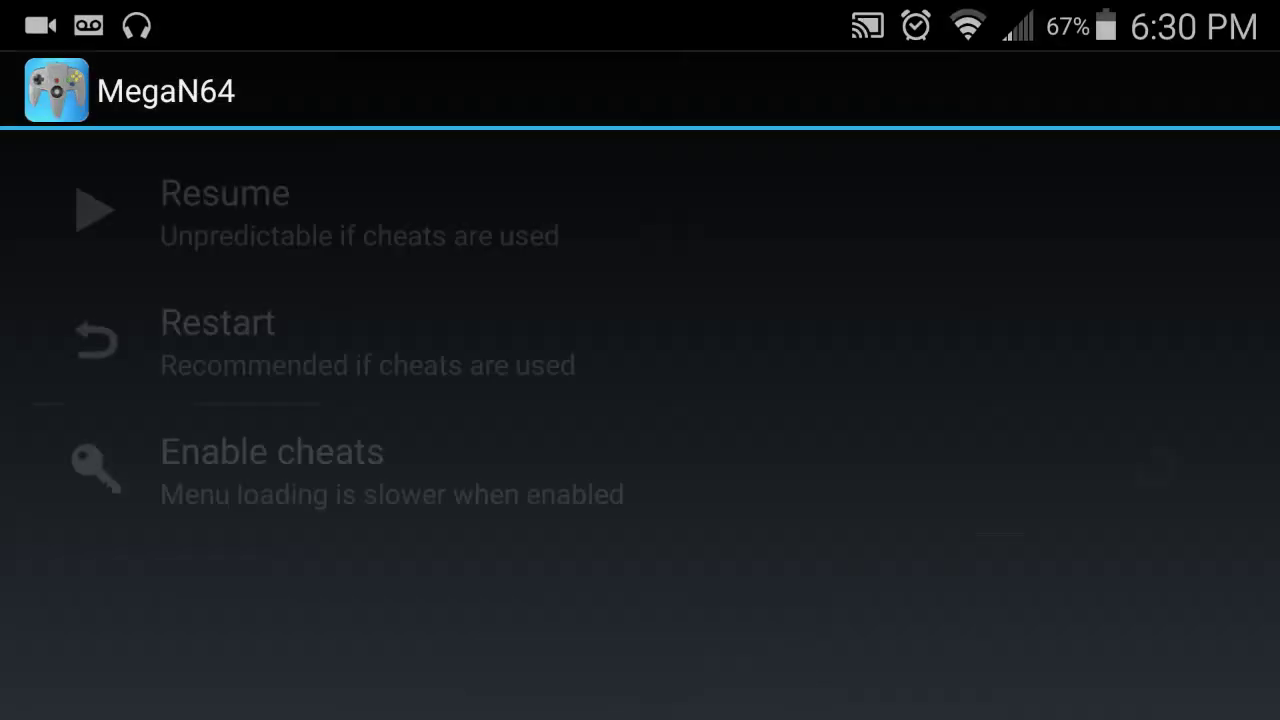
Restart Super Smash Bros. and confirm the Reset game? dialog with OK.
left_click(300, 340)
left_click(832, 514)
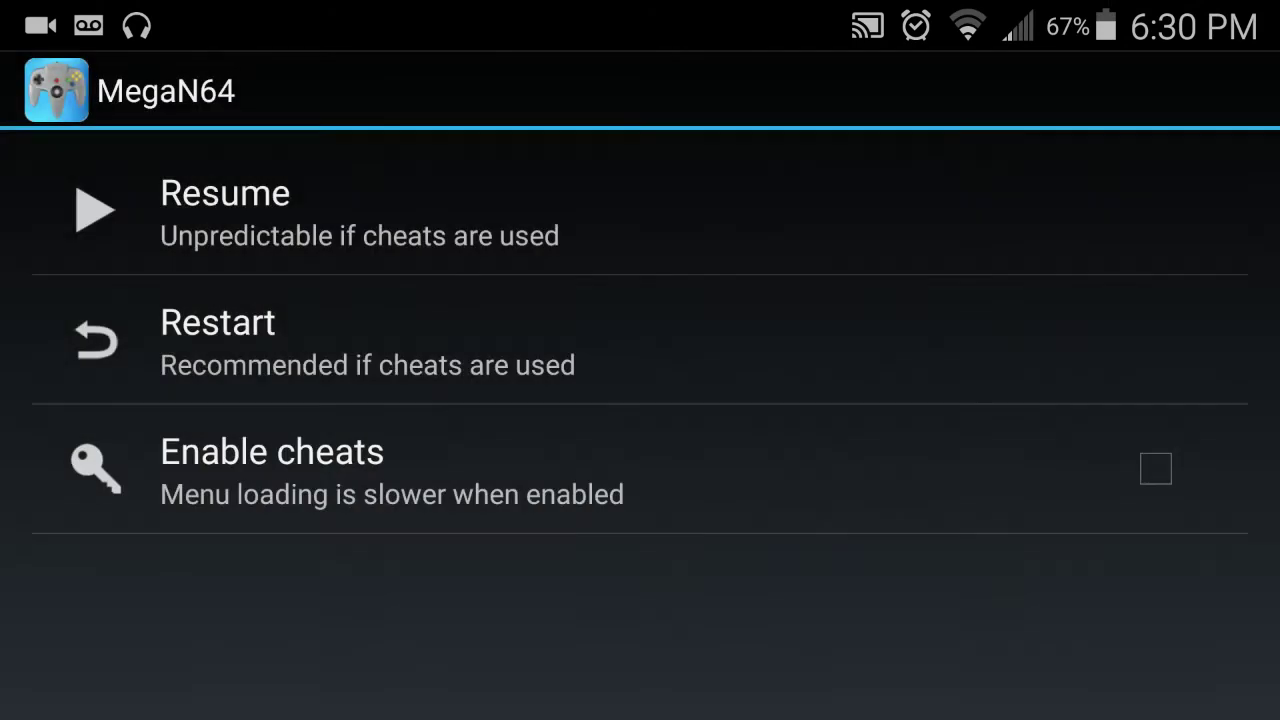